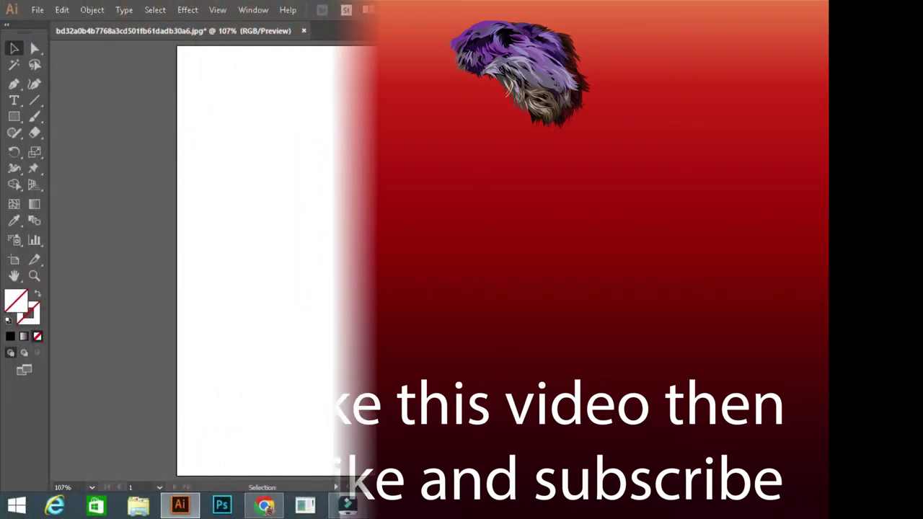
Switch to the Pencil tool and zoom the photo to 150%, then 800%
left_click(16, 134)
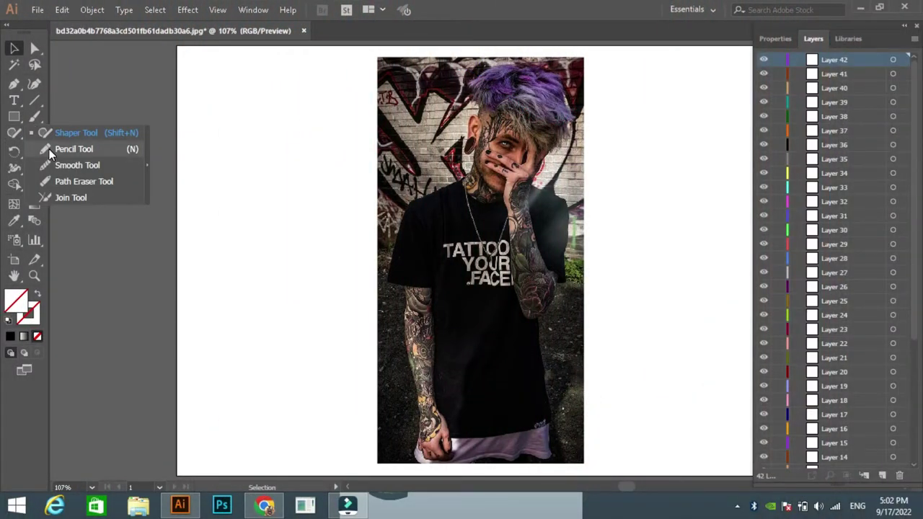
left_click(48, 149)
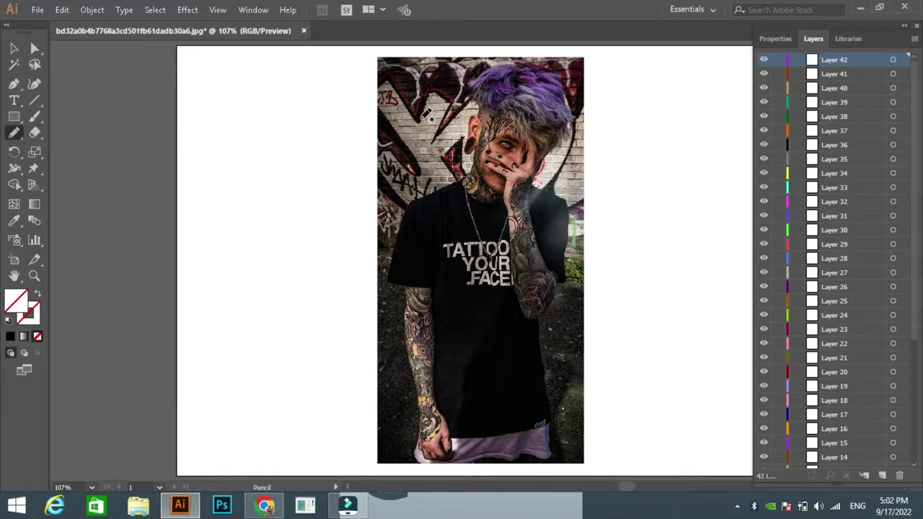
left_click(94, 488)
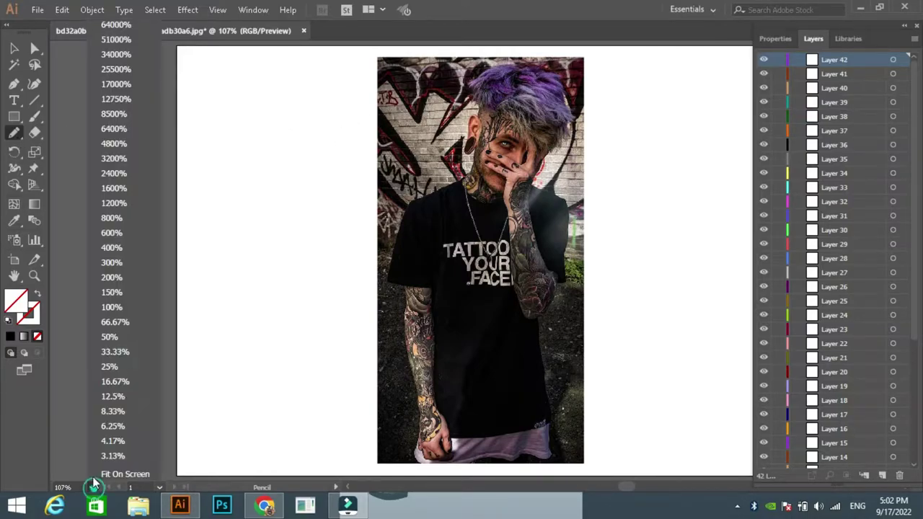
left_click(114, 293)
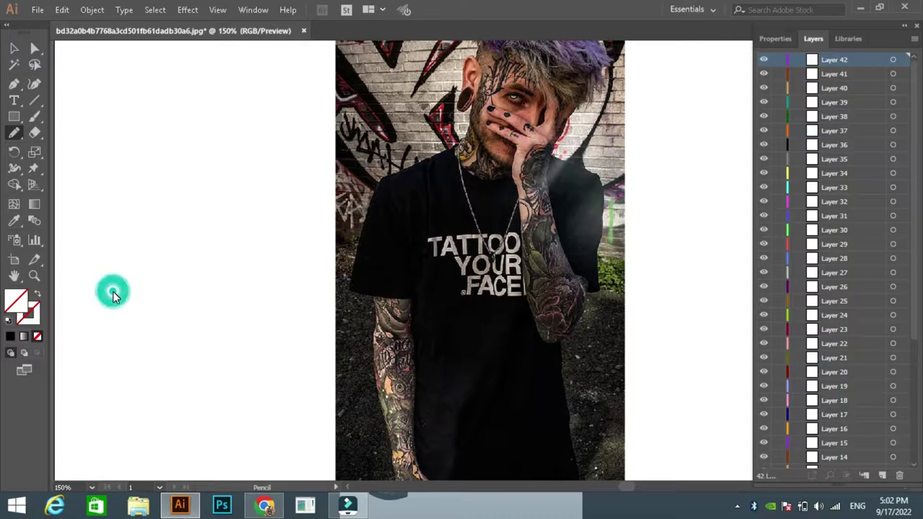
left_click(94, 488)
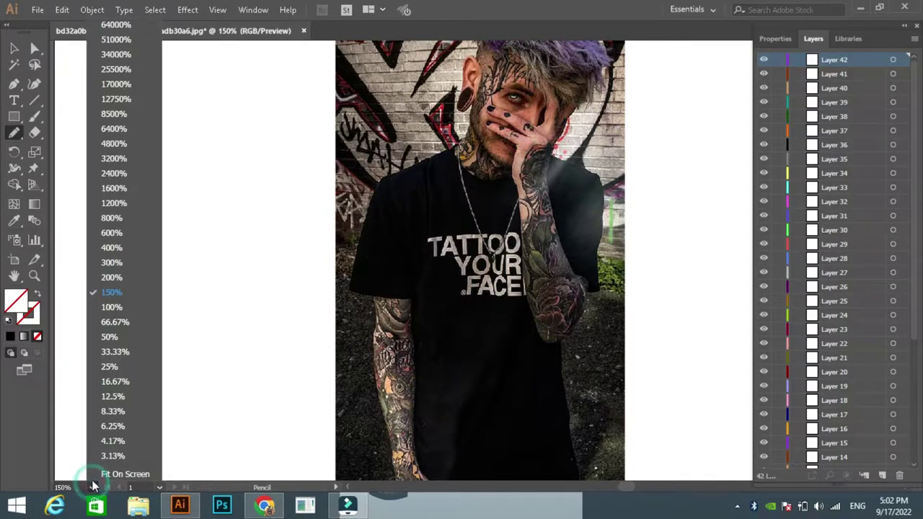
left_click(112, 217)
Pan the view up to the purple hair and zoom out to 600%
left_click_drag(570, 173, 557, 376)
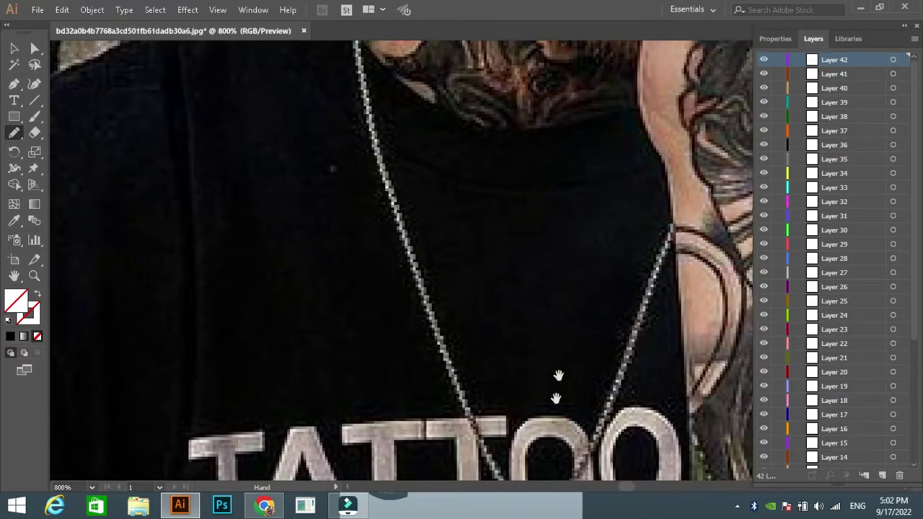
left_click_drag(601, 154, 532, 391)
left_click_drag(579, 76, 505, 427)
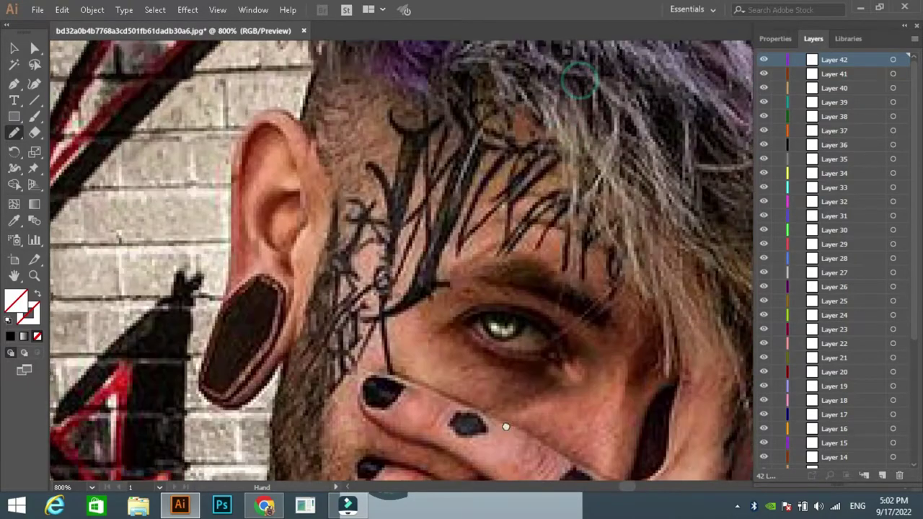
left_click_drag(639, 106, 393, 382)
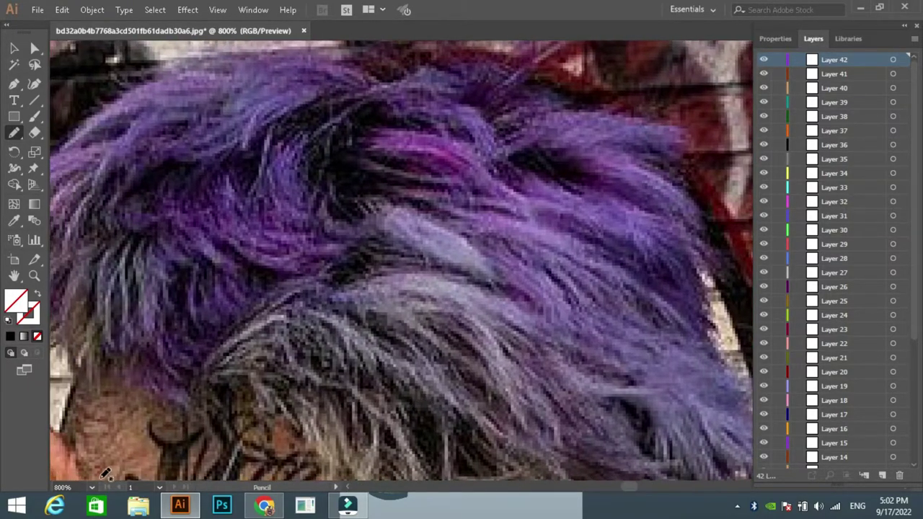
left_click(91, 488)
left_click(125, 230)
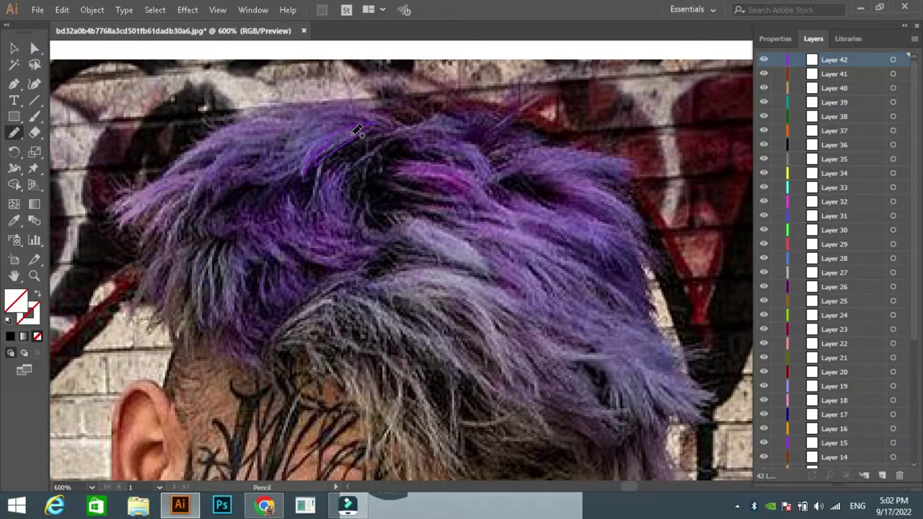
Fill the strand with purple sampled from the hair, lightened in the Color Picker
left_click(14, 220)
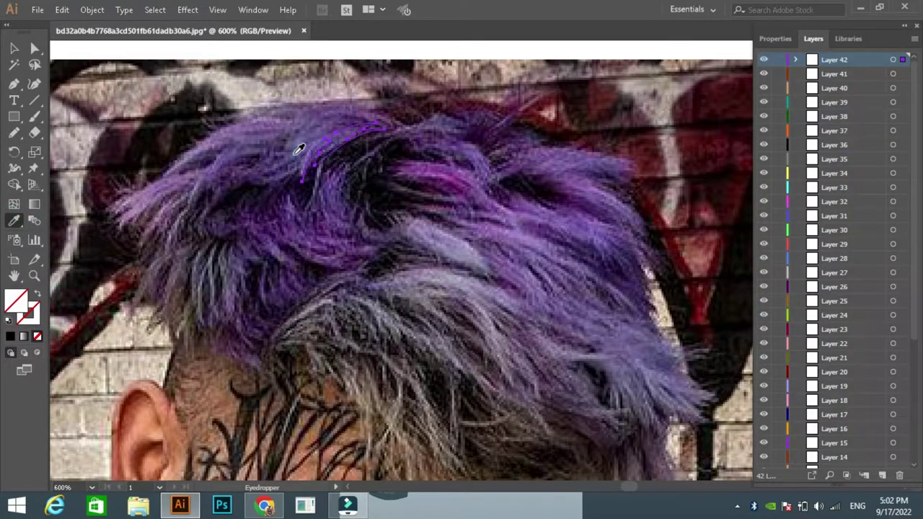
left_click(254, 156)
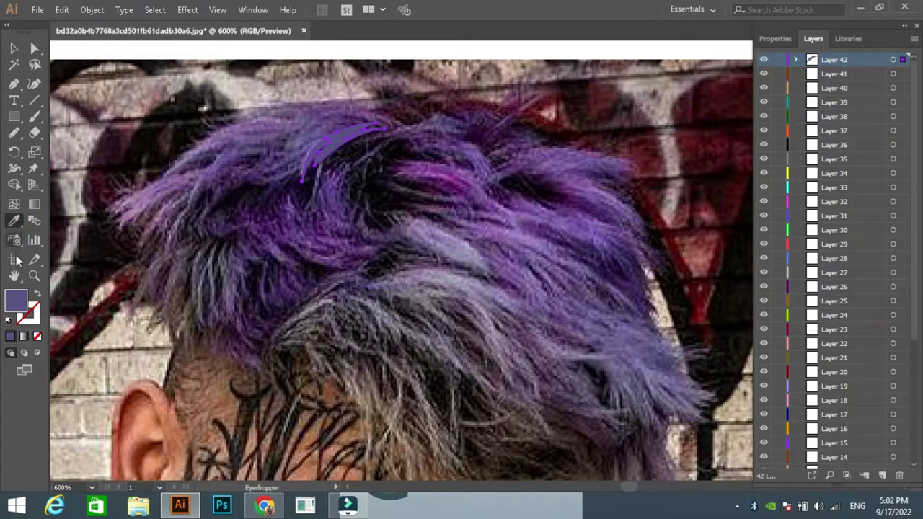
double_click(17, 298)
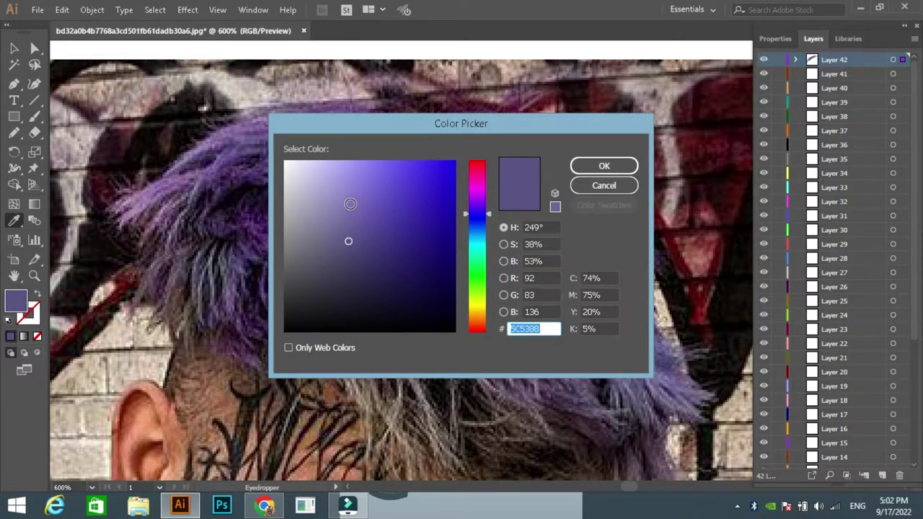
left_click(350, 204)
left_click(598, 166)
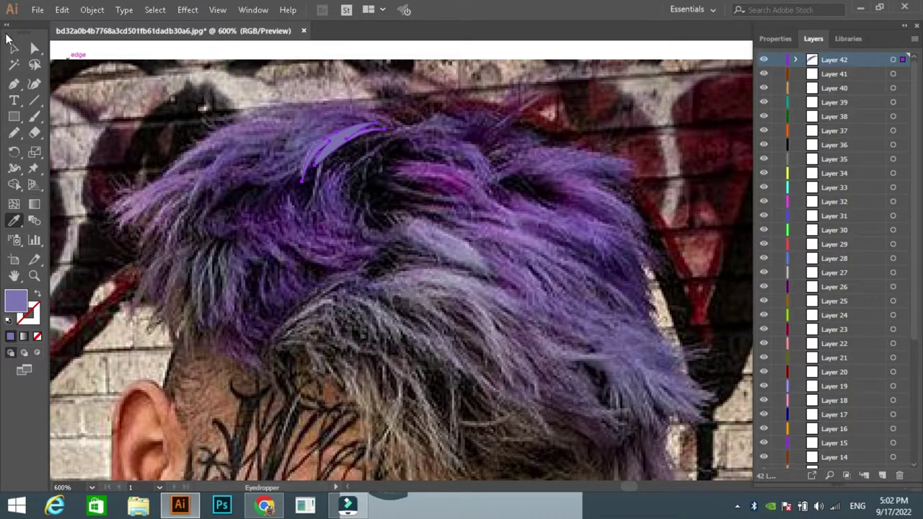
Deselect the strand, return to the Pencil, and clear the fill to none
left_click(14, 48)
left_click(124, 109)
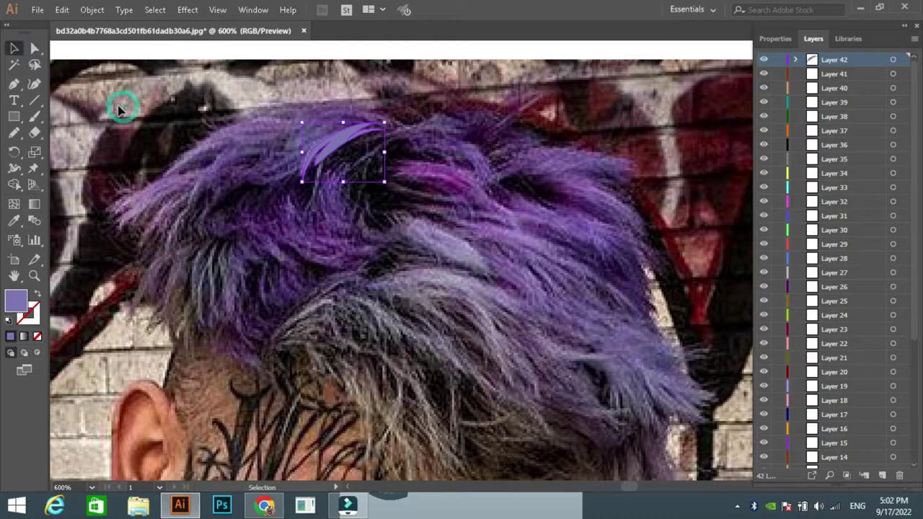
left_click(14, 133)
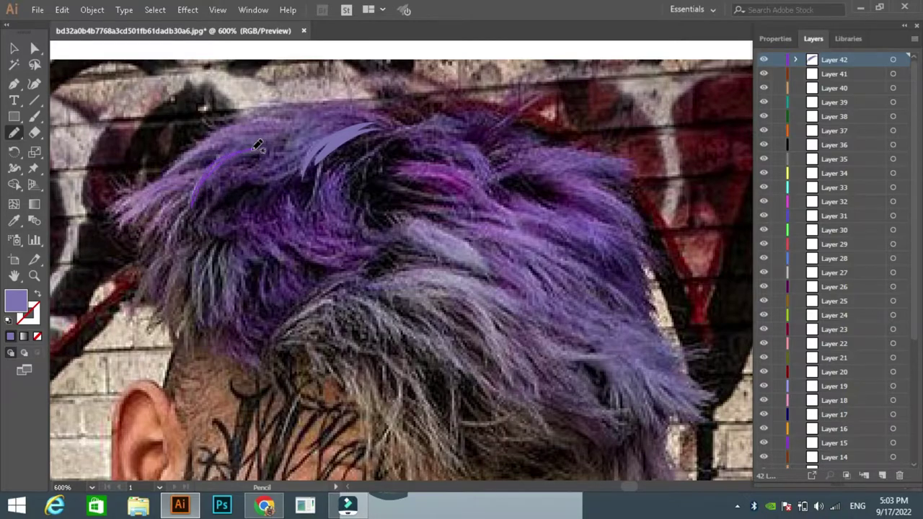
left_click(10, 336)
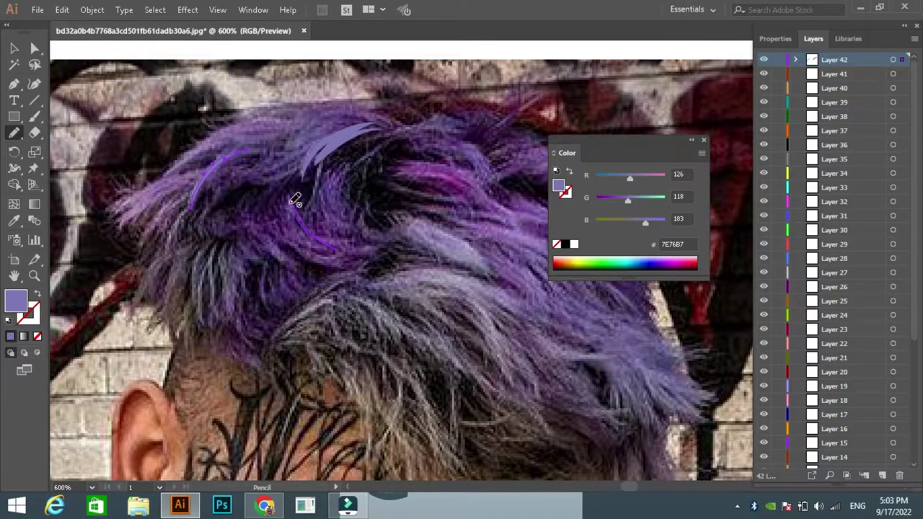
key("slash")
left_click(12, 336)
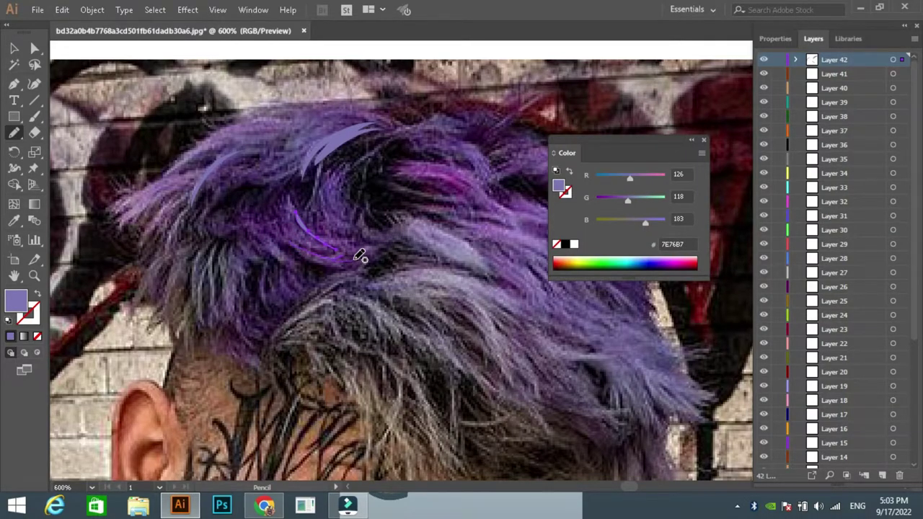
key("slash")
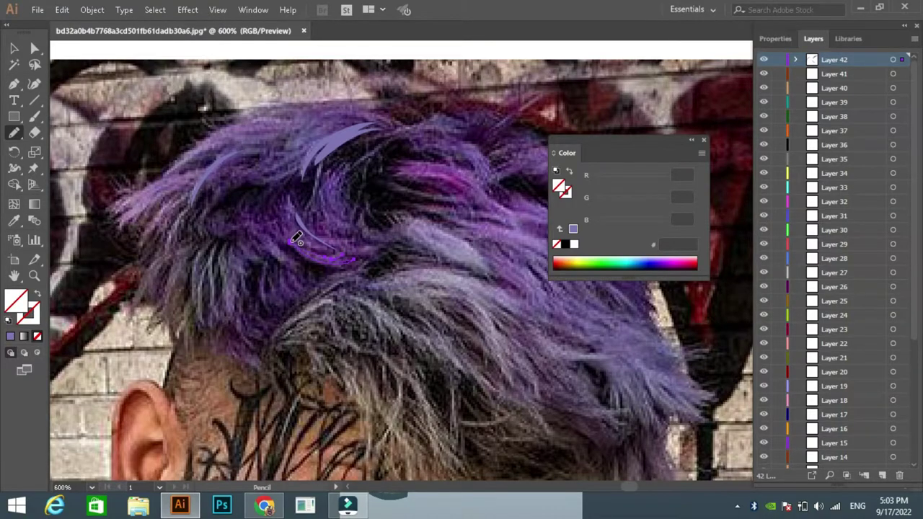
Sample a new purple from the hair and draw a strand on its left side
left_click(14, 221)
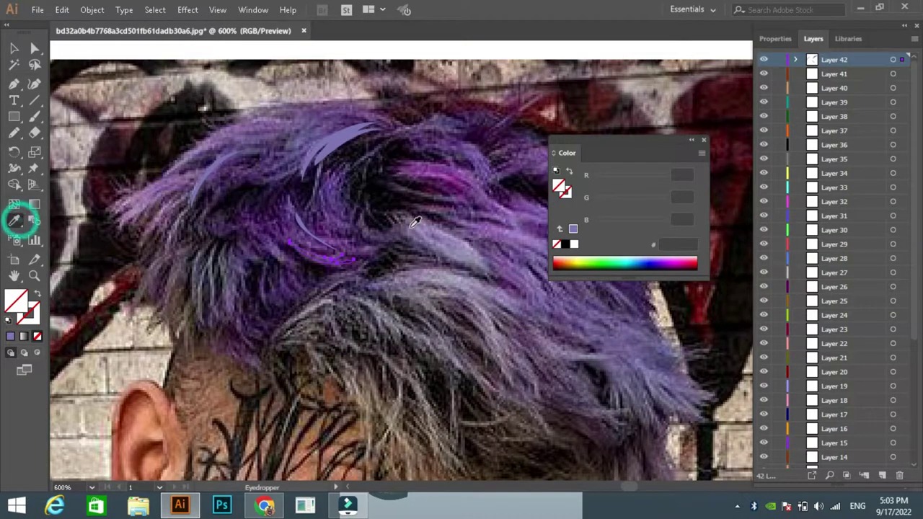
left_click(411, 220)
left_click(704, 139)
key("n")
left_click_drag(267, 245, 273, 218)
key("slash")
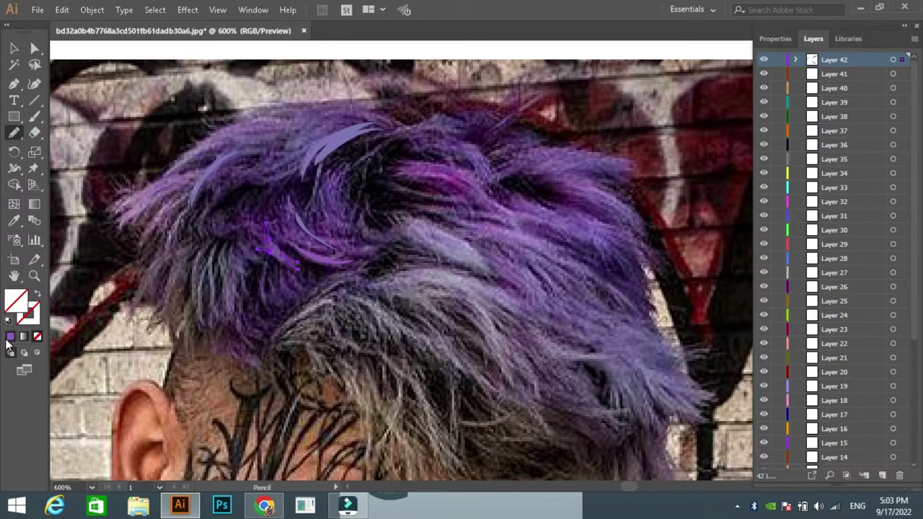
key("comma")
Draw two more strands across the upper hair, colour one lavender, and lock Layer 42
left_click_drag(354, 246, 393, 232)
key("slash")
key("comma")
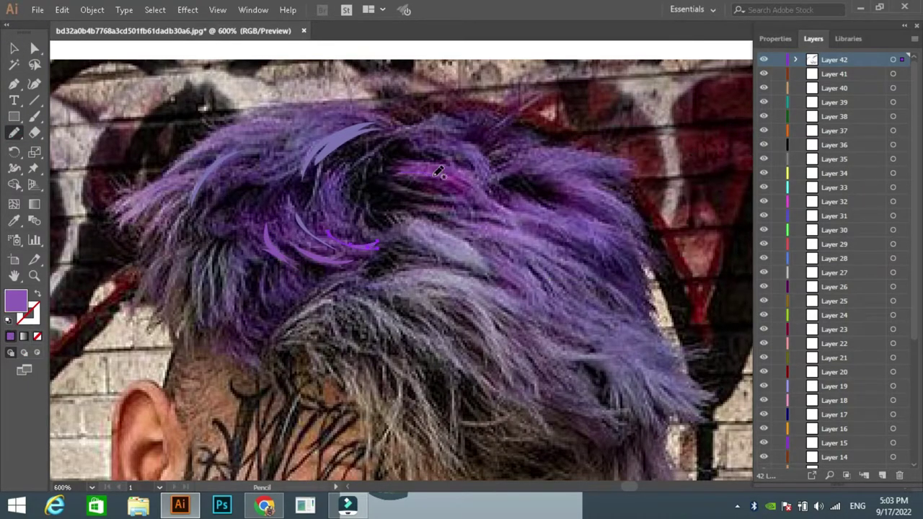
key("slash")
key("comma")
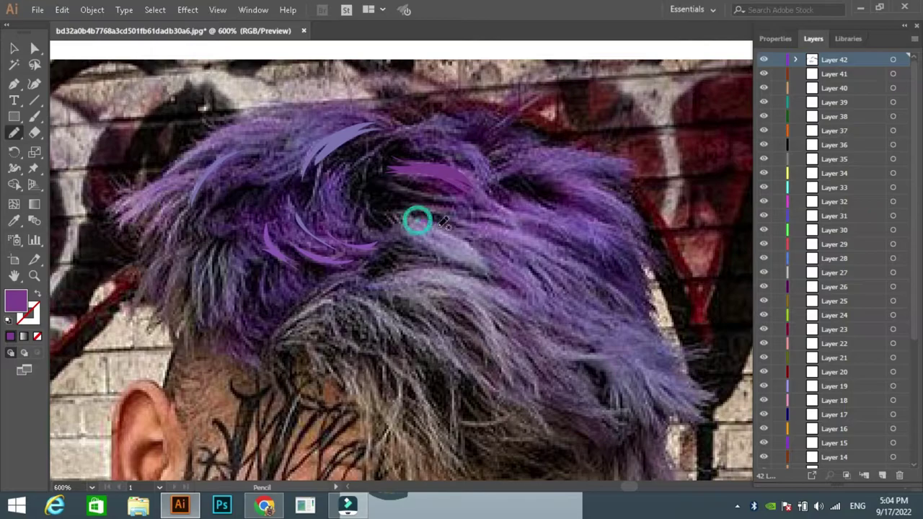
left_click_drag(417, 221, 422, 230)
key("i")
left_click(422, 229)
On Layer 41, draw a strand across the hair's middle and fill it black from the photo
left_click(779, 59)
key("n")
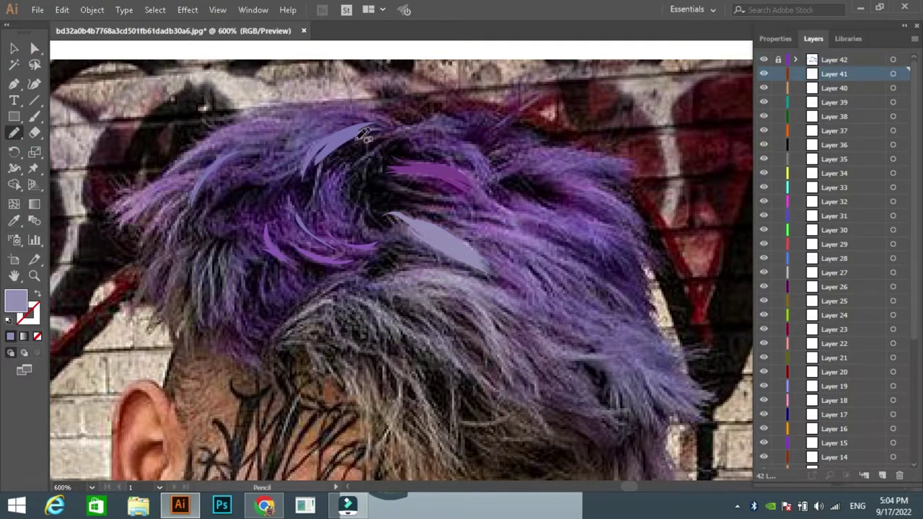
mouse_move(372, 132)
left_mouse_down()
mouse_move(339, 162)
mouse_move(369, 218)
mouse_move(454, 205)
left_mouse_up()
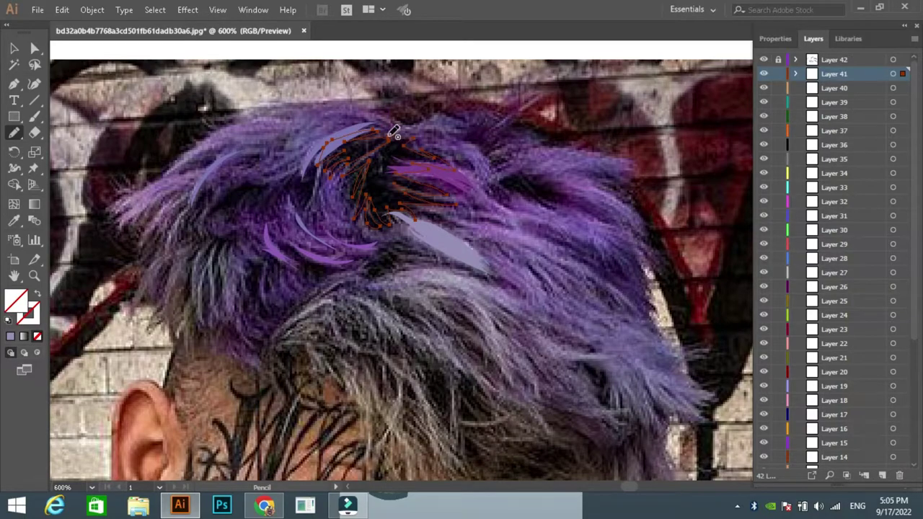
key("i")
left_click(376, 173)
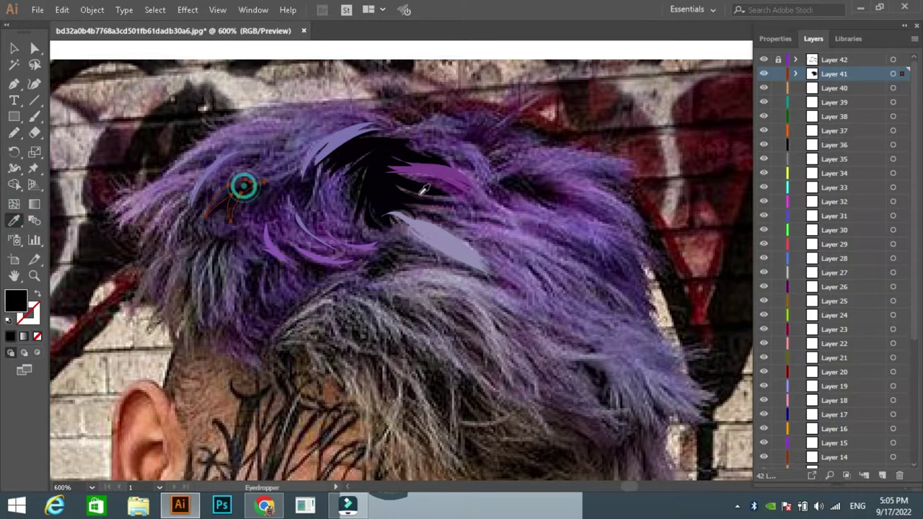
key("ctrl+shift+a")
Outline two dark gaps in the hair and fill both with black sampled from the photo
key("n")
left_click_drag(315, 180, 340, 134)
key("i")
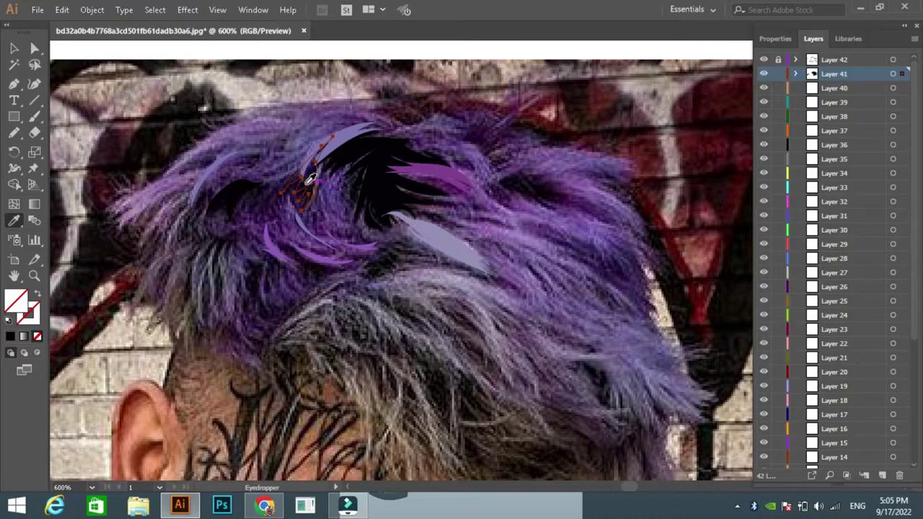
left_click(361, 165)
key("ctrl+shift+a")
key("n")
mouse_move(256, 262)
left_mouse_down()
mouse_move(264, 281)
mouse_move(254, 284)
left_mouse_up()
key("i")
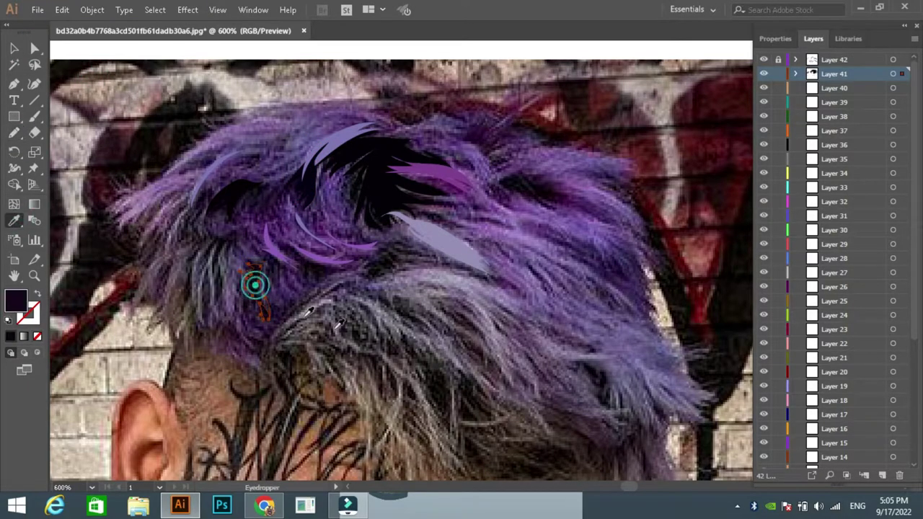
left_click(353, 173)
key("ctrl+shift+a")
Outline another dark gap in the hair and fill it black
key("n")
left_click_drag(347, 261, 401, 256)
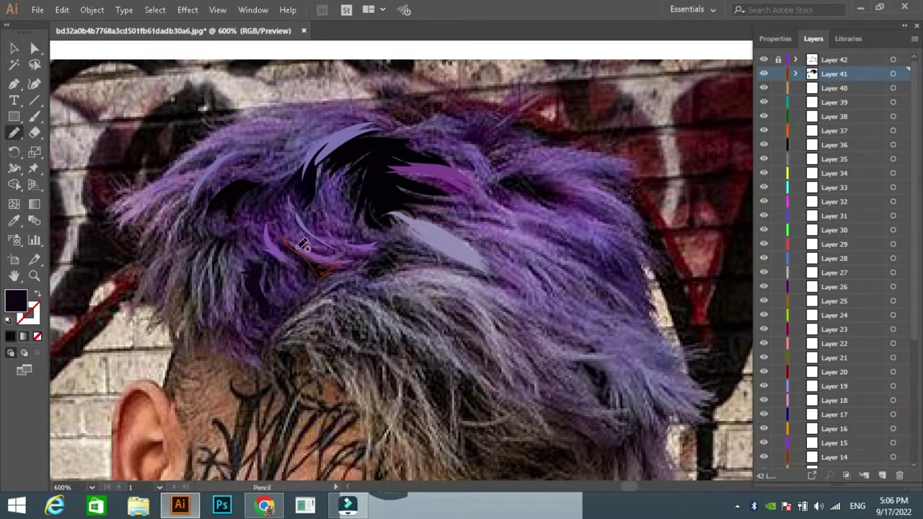
key("i")
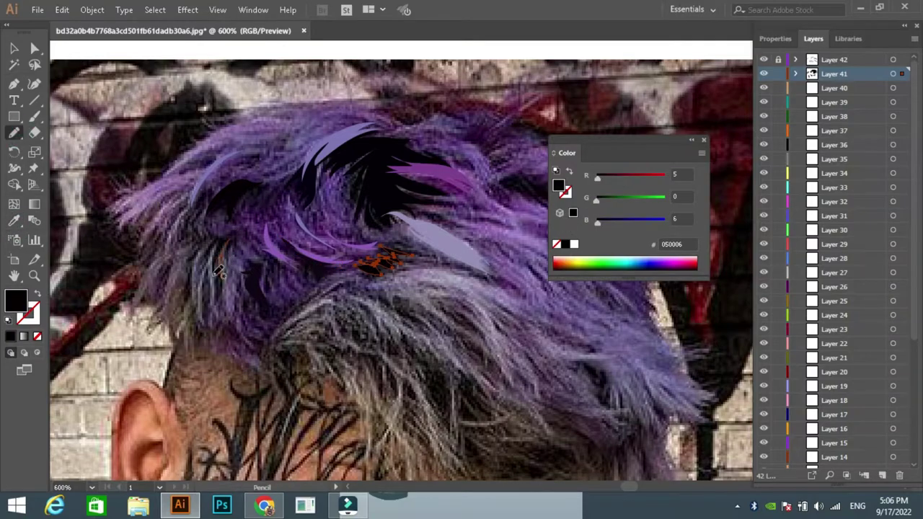
left_click(200, 220)
key("ctrl+shift+a")
key("n")
Draw a strand in the upper hair, lock Layer 41, and fill a strand dark purple on Layer 40
mouse_move(497, 181)
left_mouse_down()
mouse_move(528, 166)
mouse_move(548, 189)
mouse_move(505, 179)
left_mouse_up()
key("i")
left_click(573, 170)
key("ctrl+2")
key("n")
key("i")
left_click(649, 142)
key("v")
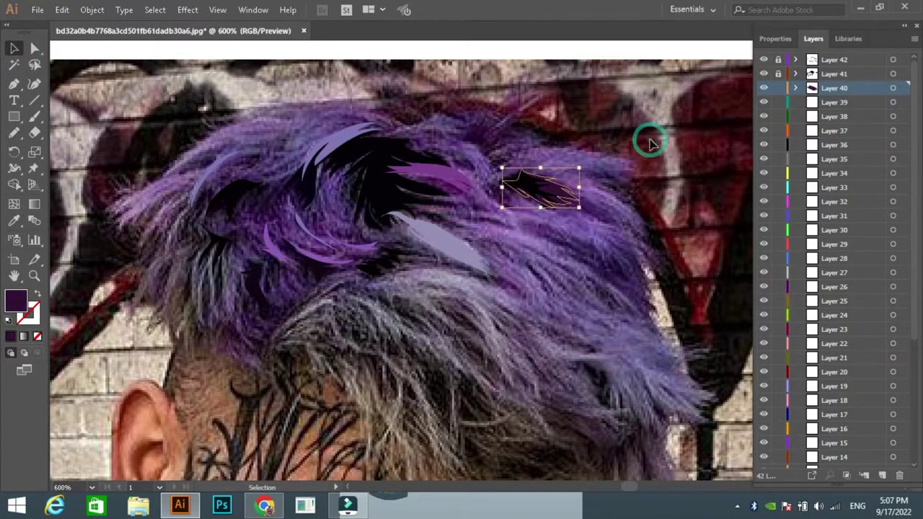
key("ctrl+shift+a")
key("n")
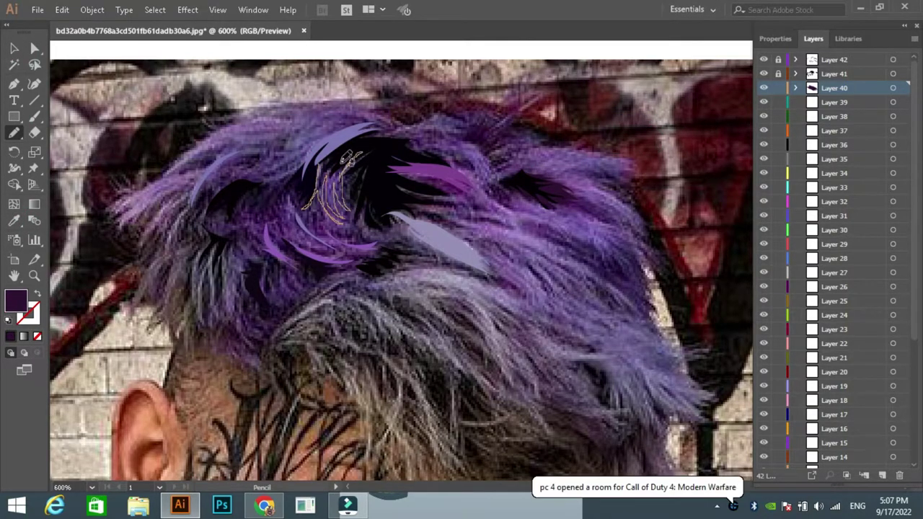
Draw a light-purple strand through the upper hair and start another in the upper left
left_click_drag(307, 205, 360, 141)
key("i")
left_click(408, 134)
key("ctrl+shift+a")
key("n")
left_click_drag(317, 184, 328, 148)
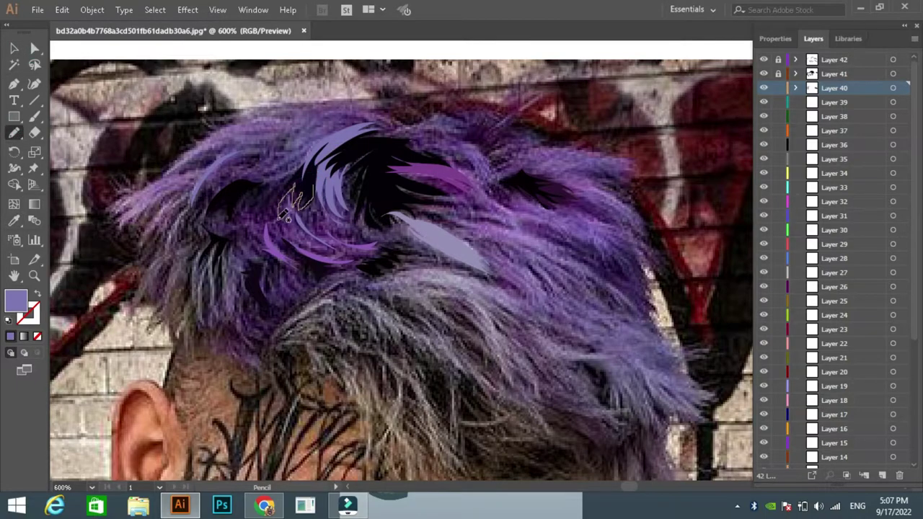
Lock the finished layer, then add two small dark purple strands on the next layer and lock it
key("ctrl+shift+a")
left_click(778, 88)
left_click(834, 102)
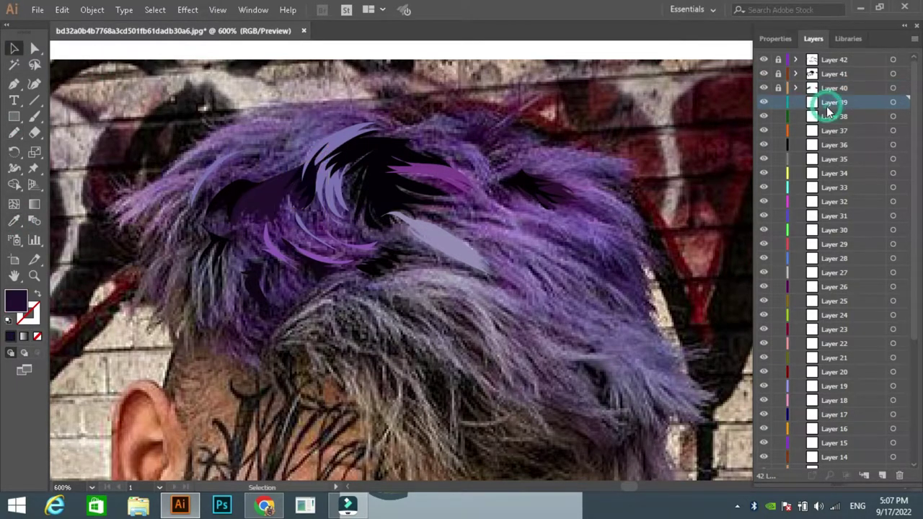
left_click_drag(462, 219, 514, 226)
key("shift+x")
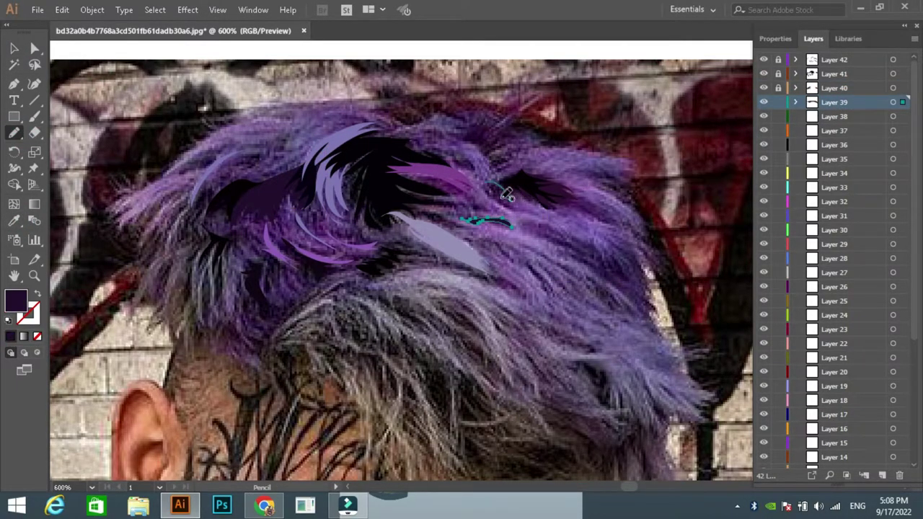
left_click_drag(507, 195, 508, 197)
left_click(778, 102)
On the next layer, draw long right-hair strands filled with lilac and dark purple from the photo
left_click(834, 116)
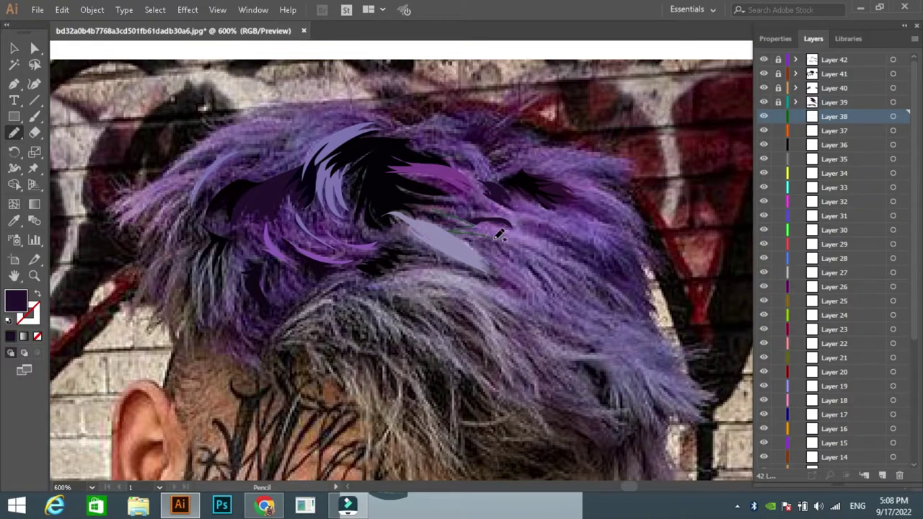
left_click_drag(495, 238, 554, 290)
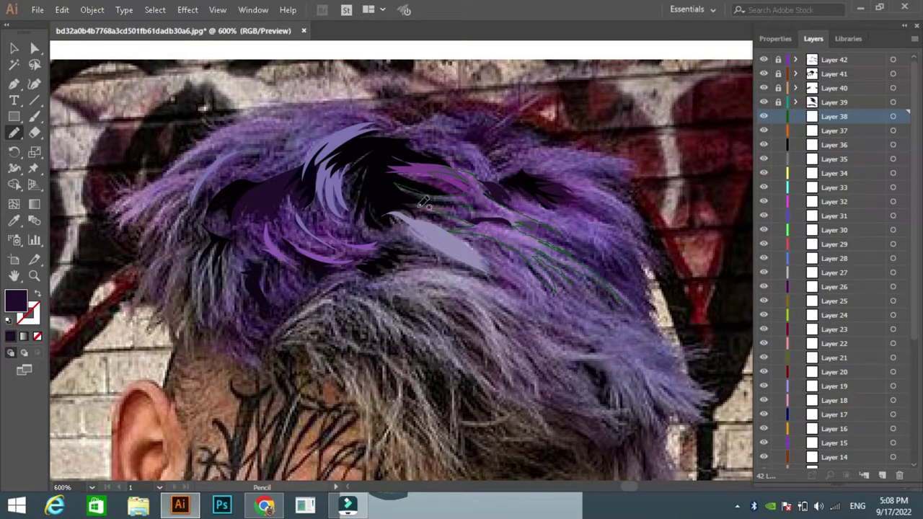
key("i")
left_click(519, 226)
key("n")
left_click_drag(535, 196, 606, 246)
key("i")
left_click(554, 124)
key("n")
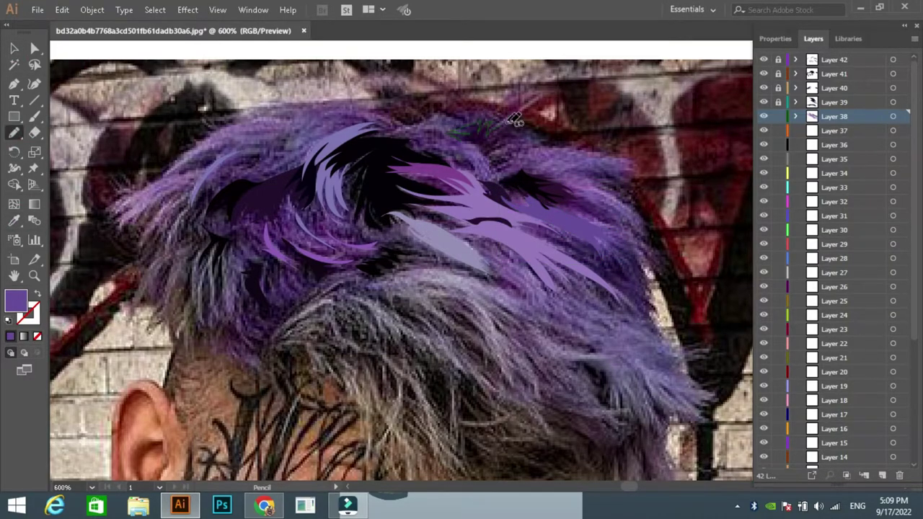
key("i")
left_click(490, 153)
key("n")
Add left-hair strands filled dark purple and black, then lock the layer
mouse_move(216, 147)
left_mouse_down()
mouse_move(185, 169)
mouse_move(257, 159)
left_mouse_up()
key("i")
left_click(564, 261)
key("n")
key("i")
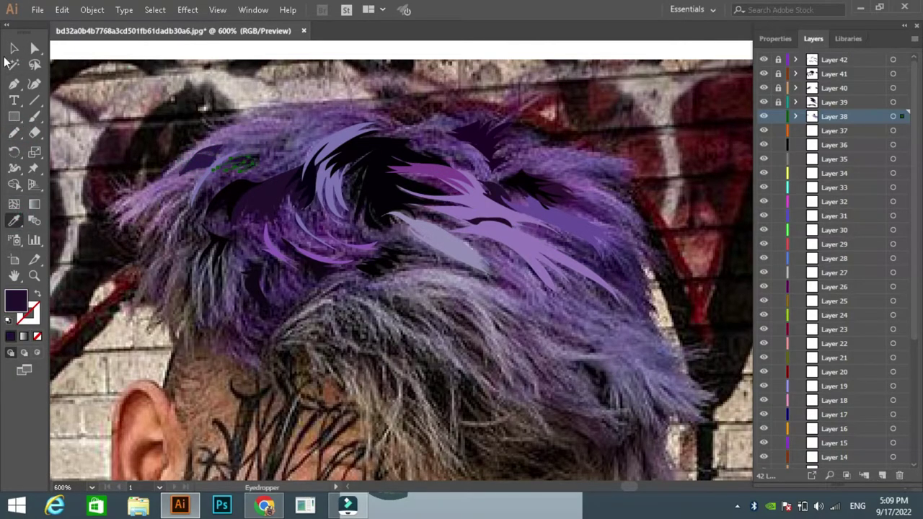
left_click(215, 204)
key("n")
key("i")
left_click(205, 199)
key("n")
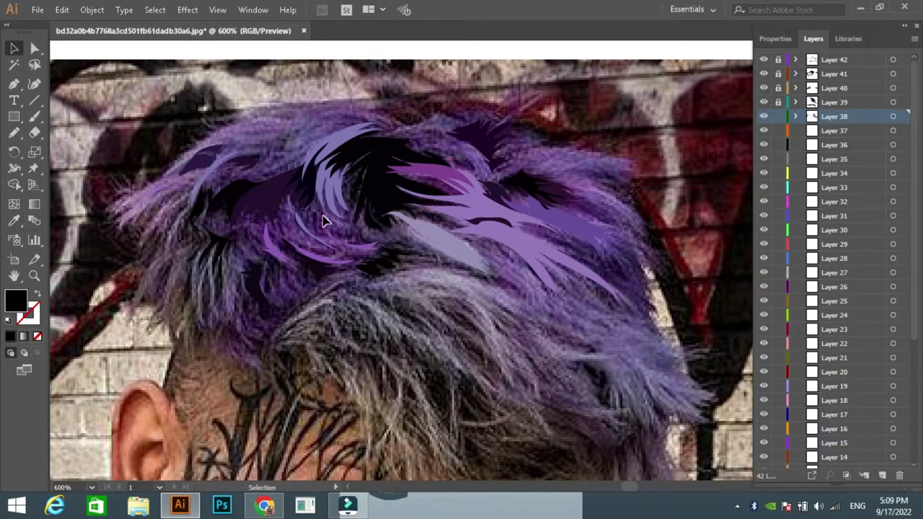
left_click(778, 116)
On the next layer, draw a right-hair strand filled with sampled purple and lock the layer
left_click(835, 130)
mouse_move(537, 235)
left_mouse_down()
mouse_move(645, 307)
mouse_move(570, 238)
left_mouse_up()
key("i")
left_click(596, 254)
left_click(778, 130)
On the next layer, draw a thin strand across the right hair filled with a dark sampled colour
left_click(834, 145)
key("n")
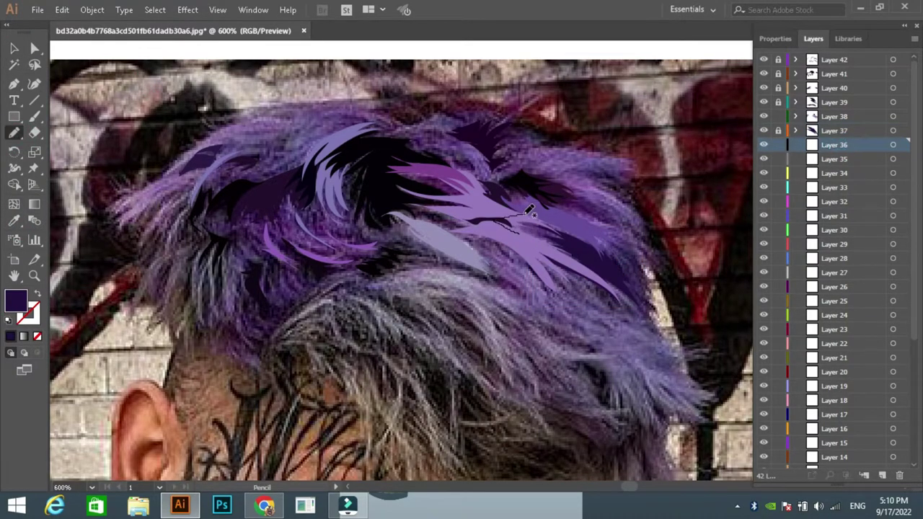
left_click_drag(525, 206, 605, 267)
key("i")
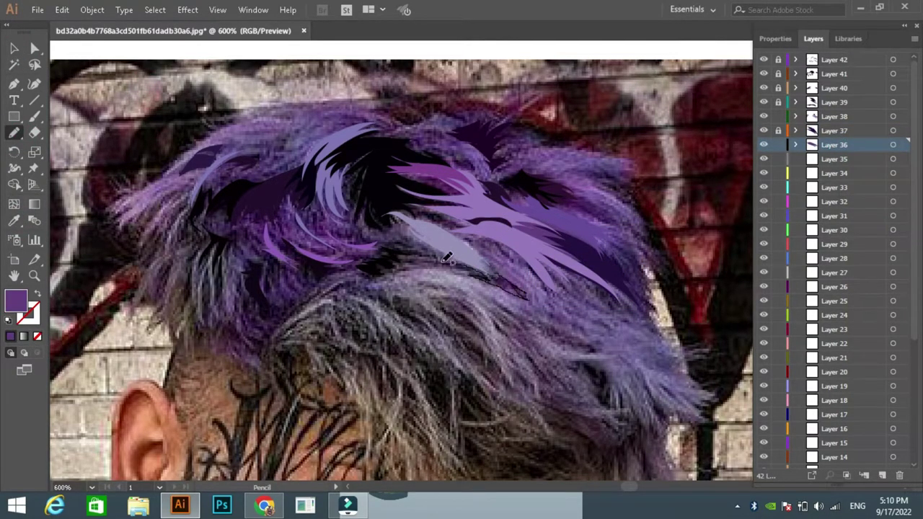
left_click(498, 270)
key("n")
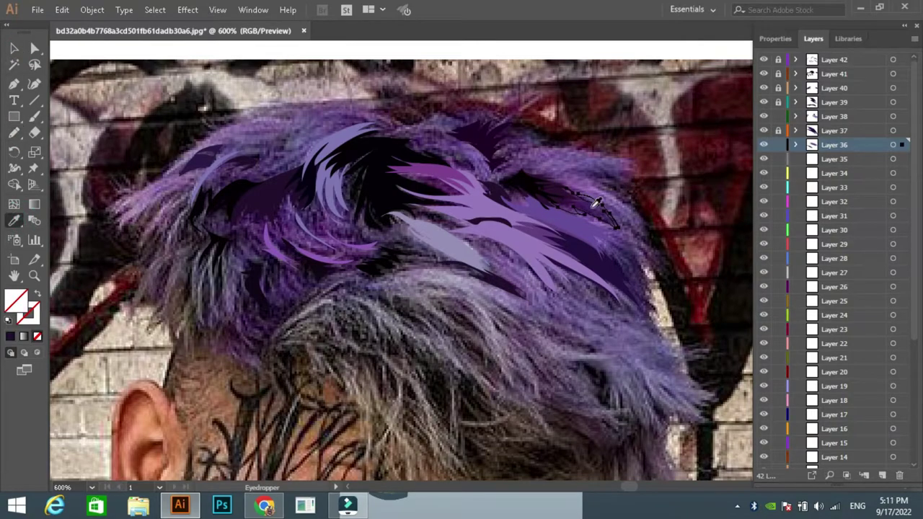
Add dark purple strands in the hair and along its top edge, then lock the layer
key("v")
left_click_drag(650, 145, 640, 117)
key("n")
left_click_drag(348, 222, 347, 223)
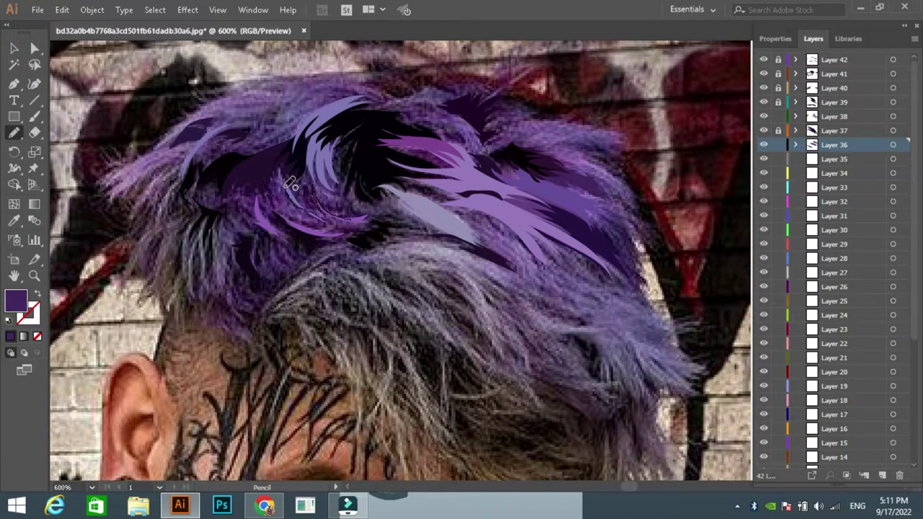
key("i")
left_click(349, 222)
key("n")
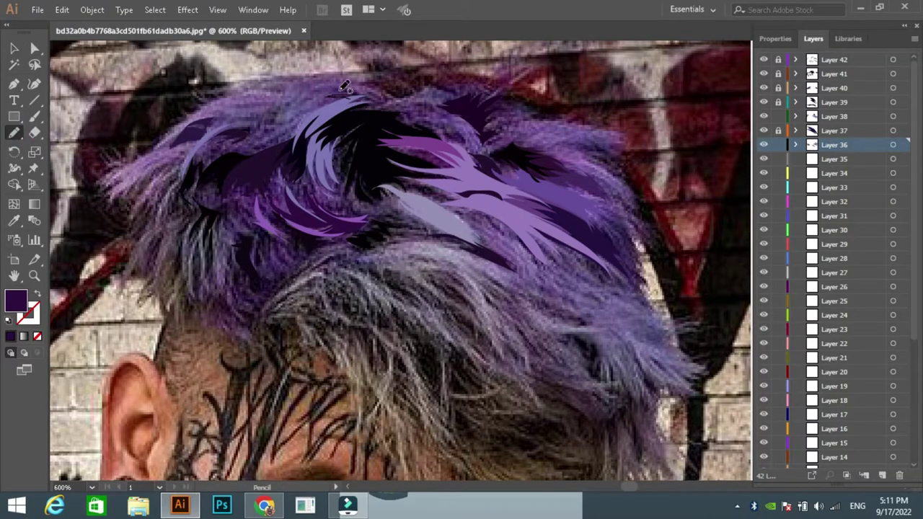
left_click_drag(364, 93, 297, 105)
key("i")
left_click(620, 245)
left_click(778, 144)
On the next layer, draw left-edge strands filled greyish purple, dark purple and black
left_click(834, 158)
key("n")
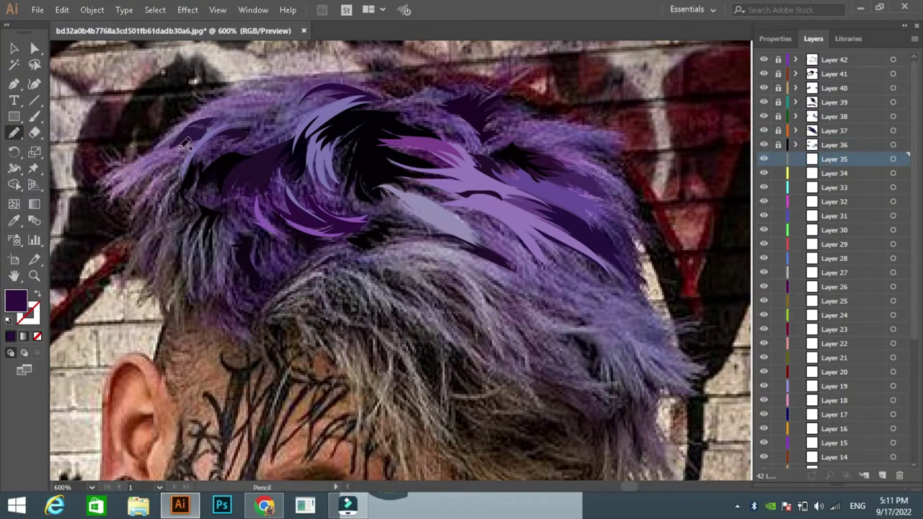
left_click_drag(143, 173, 180, 173)
key("i")
left_click(82, 78)
key("n")
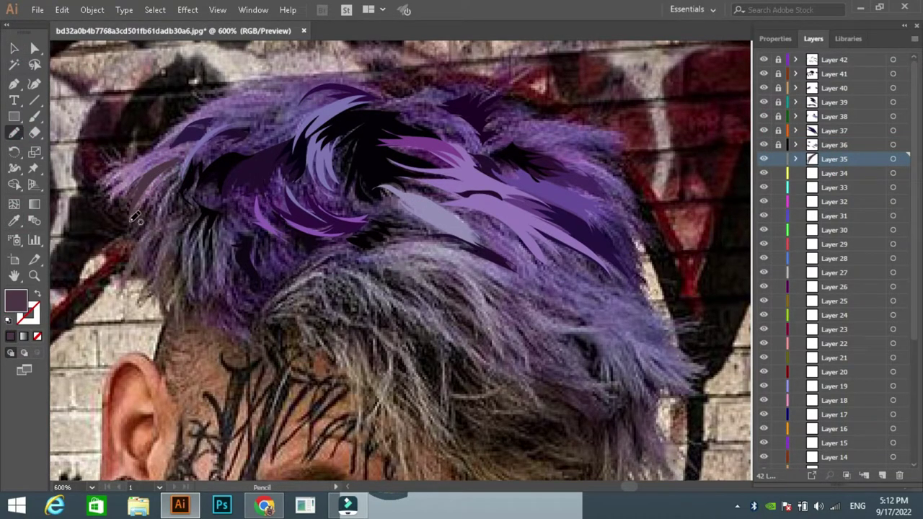
left_click_drag(133, 224, 186, 170)
double_click(16, 299)
left_click(603, 166)
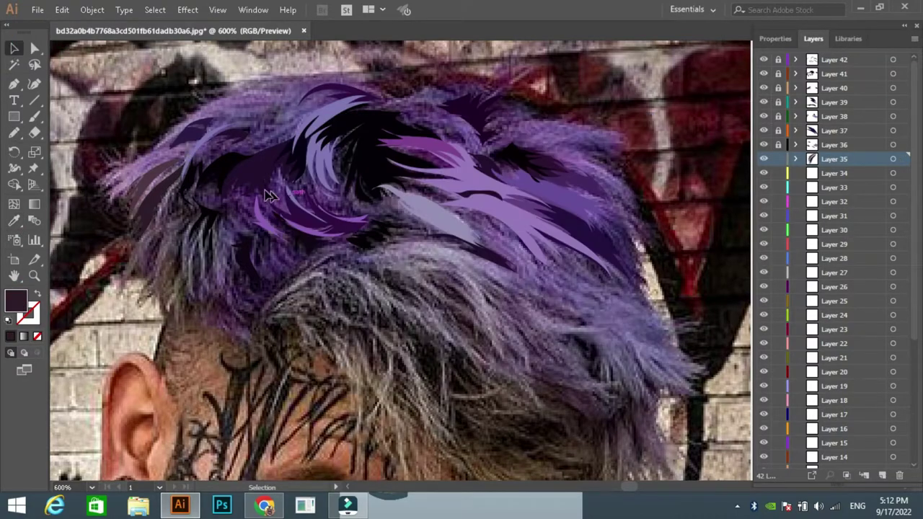
key("i")
left_click(159, 187)
left_click(13, 133)
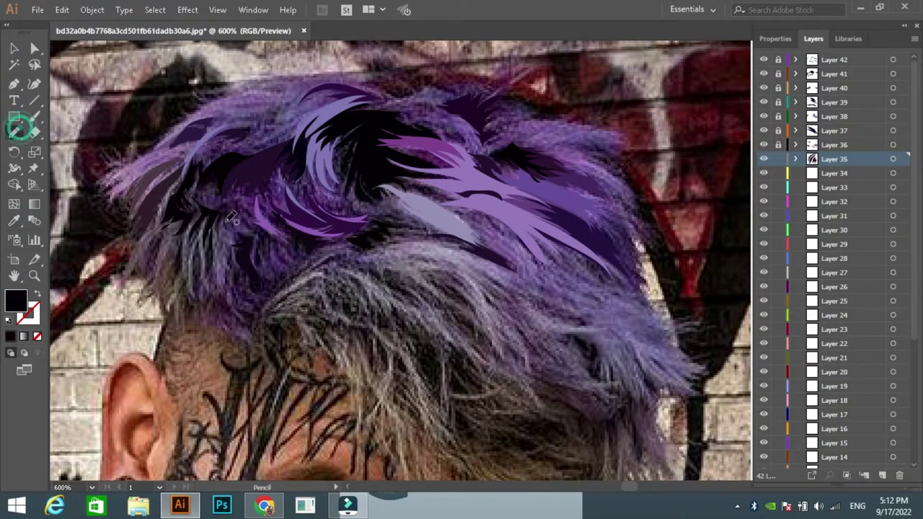
Add a light lavender strand in the left hair and a thin sampled-colour strand in the middle hair
left_click_drag(194, 246, 213, 217)
key("i")
left_click(273, 242)
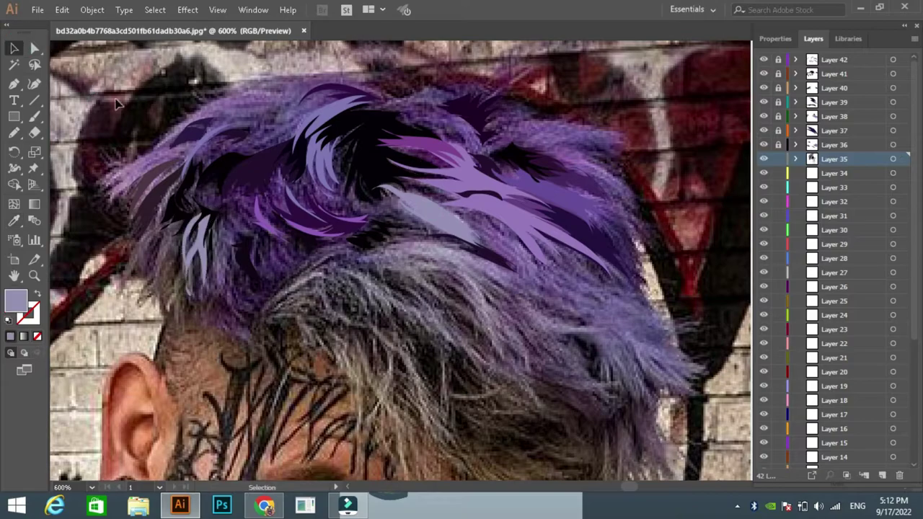
key("n")
key("i")
left_click(263, 169)
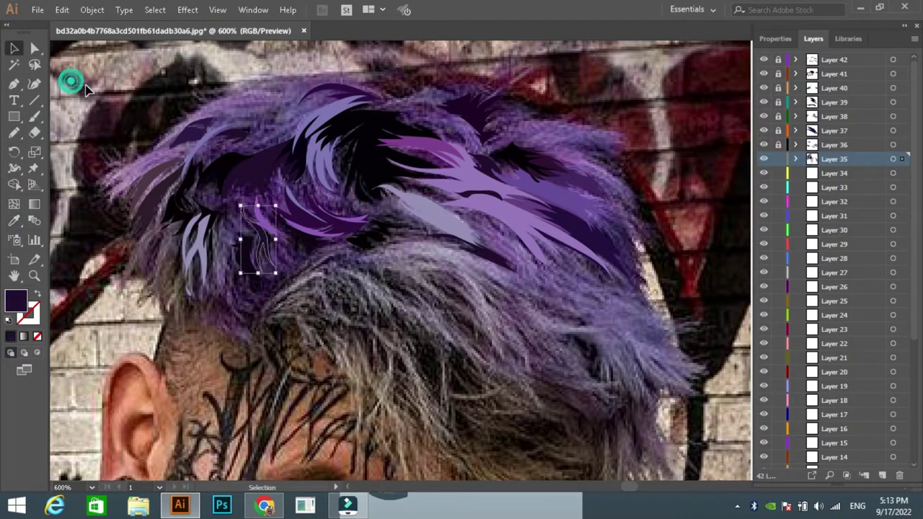
key("n")
mouse_move(358, 144)
left_mouse_down()
mouse_move(384, 191)
mouse_move(346, 126)
mouse_move(468, 176)
left_mouse_up()
key("i")
left_click(357, 151)
key("n")
Fill the middle strand dark purple, add a lavender strand near the top, and lock the layer
key("i")
left_click(418, 159)
key("n")
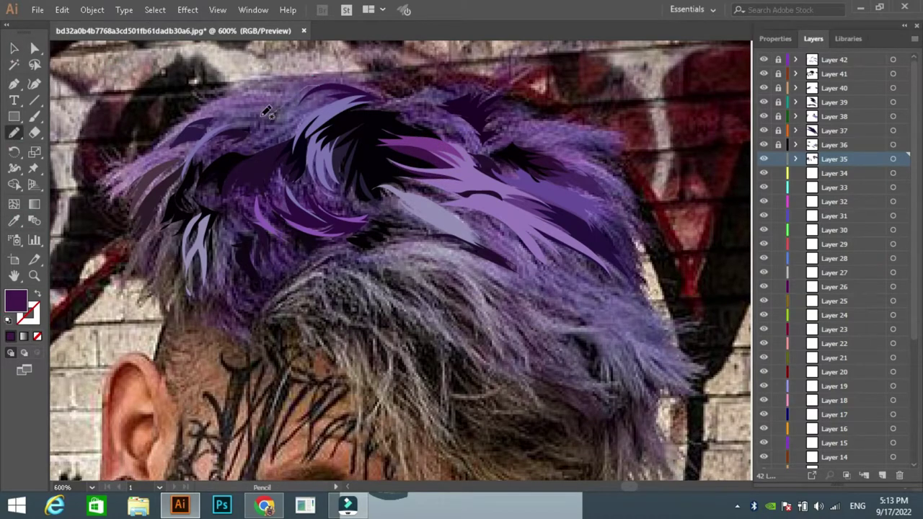
mouse_move(283, 109)
left_mouse_down()
mouse_move(256, 153)
mouse_move(227, 155)
left_mouse_up()
key("i")
left_click(287, 107)
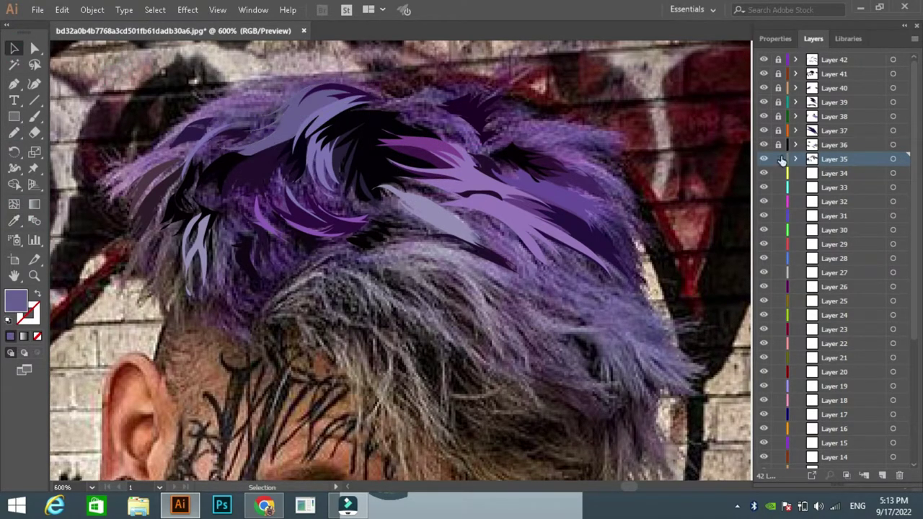
left_click(778, 159)
left_click(835, 173)
key("n")
key("i")
left_click(561, 309)
Draw a dark strand in the lower right hair and adjust the Pencil tool settings
key("n")
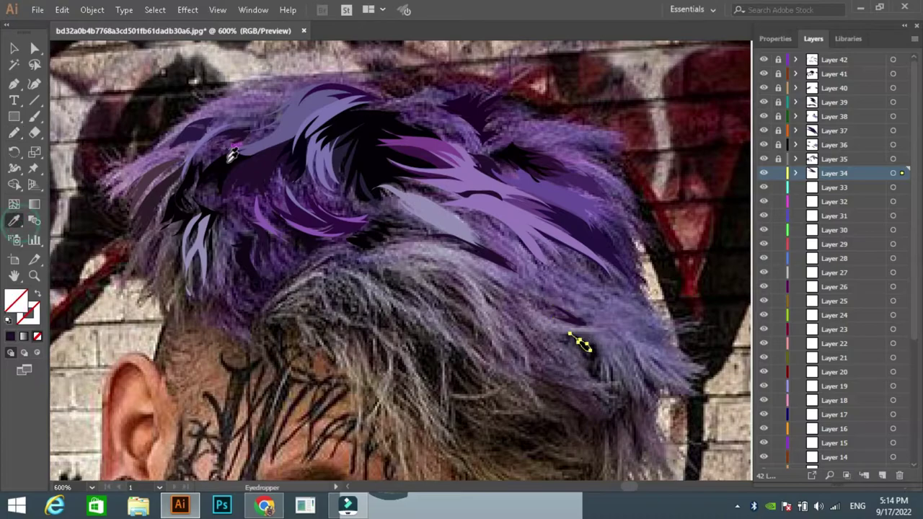
left_click_drag(581, 343, 653, 395)
key("F6")
key("shift+x")
key("shift+x")
key("F6")
key("Return")
key("Escape")
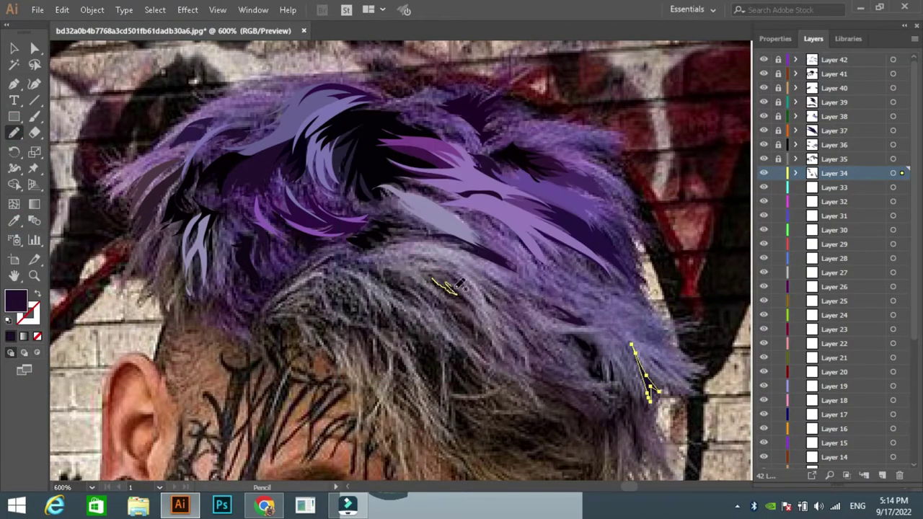
Add strands where the purple meets the grey hair, filled dark purple and black, and lock Layer 34
mouse_move(433, 278)
left_mouse_down()
mouse_move(475, 313)
mouse_move(500, 313)
left_mouse_up()
key("i")
left_click(262, 162)
key("n")
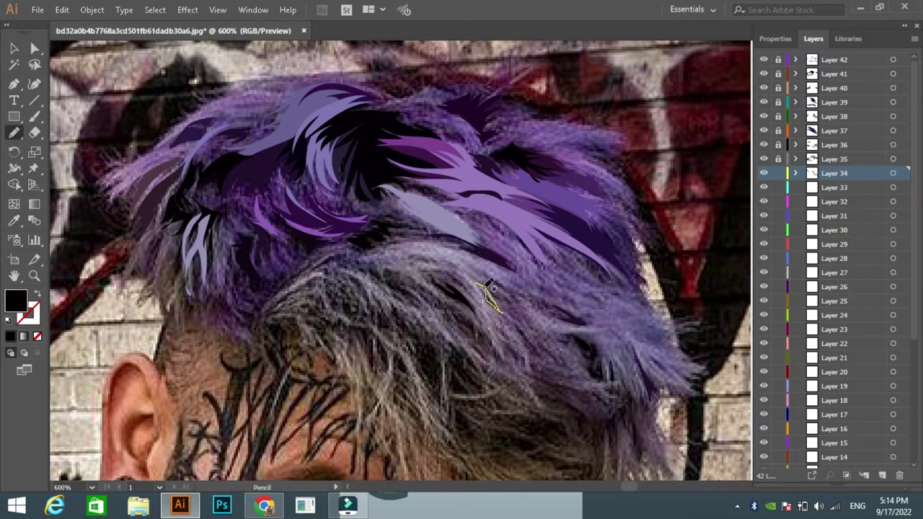
left_click_drag(468, 268, 508, 296)
key("F6")
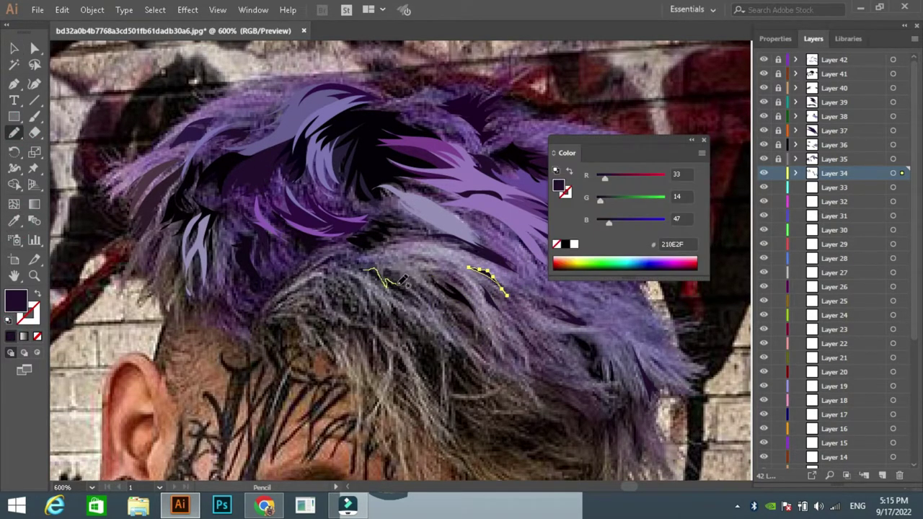
left_click_drag(402, 280, 426, 292)
left_click(566, 243)
left_click(704, 139)
left_click(778, 173)
left_click(834, 187)
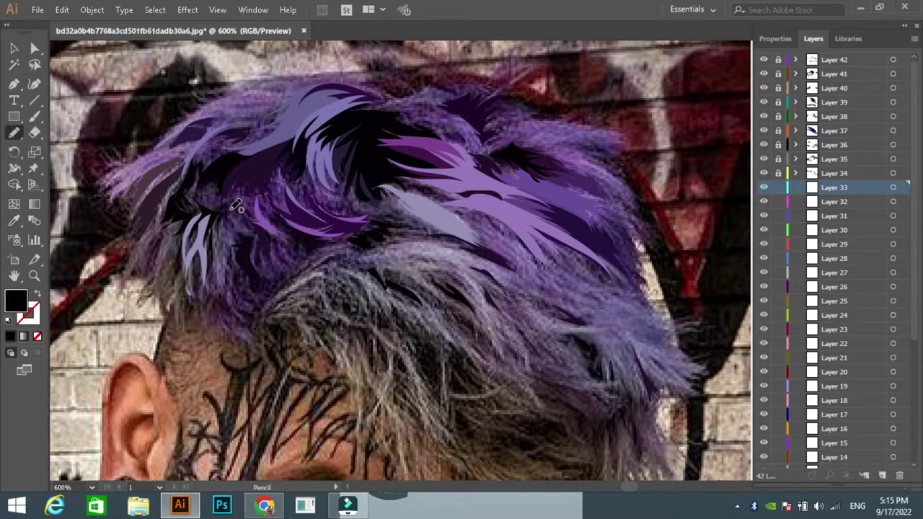
Fill a spiky left strand light purple, lock Layer 33, and begin the hair-top outline on Layer 32
mouse_move(236, 205)
left_mouse_down()
mouse_move(288, 249)
mouse_move(205, 285)
mouse_move(230, 213)
left_mouse_up()
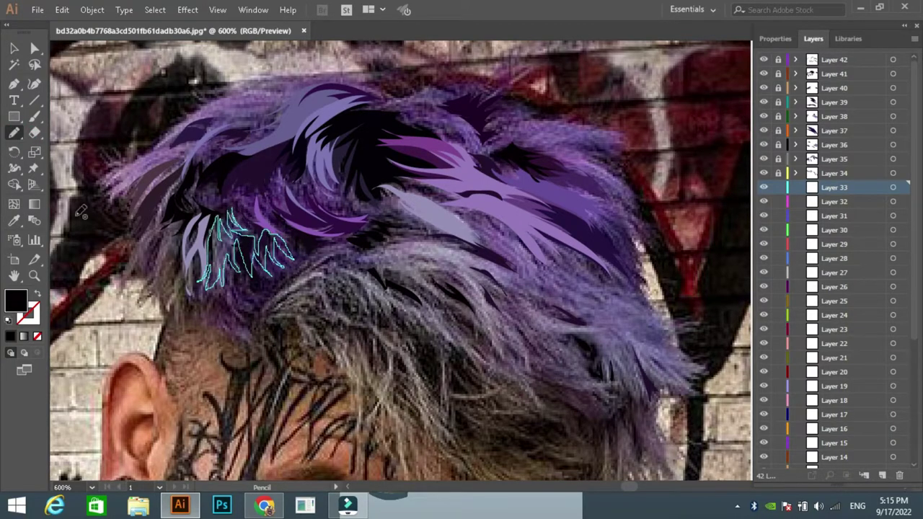
key("i")
left_click(167, 72)
left_click(778, 188)
left_click(835, 202)
key("n")
mouse_move(395, 90)
left_mouse_down()
mouse_move(220, 91)
mouse_move(101, 185)
mouse_move(119, 223)
mouse_move(184, 210)
left_mouse_up()
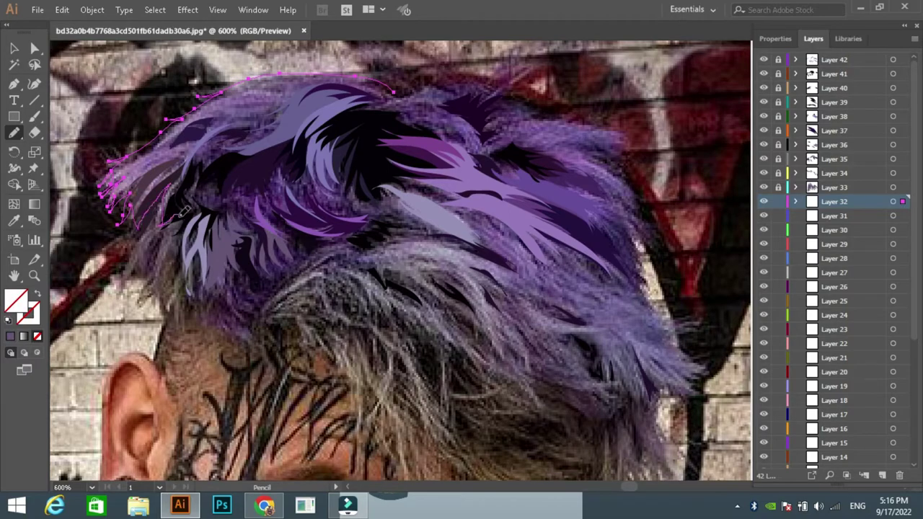
Close the Pencil outline around the whole upper purple hair, out to the right tips
left_click_drag(256, 255, 387, 248)
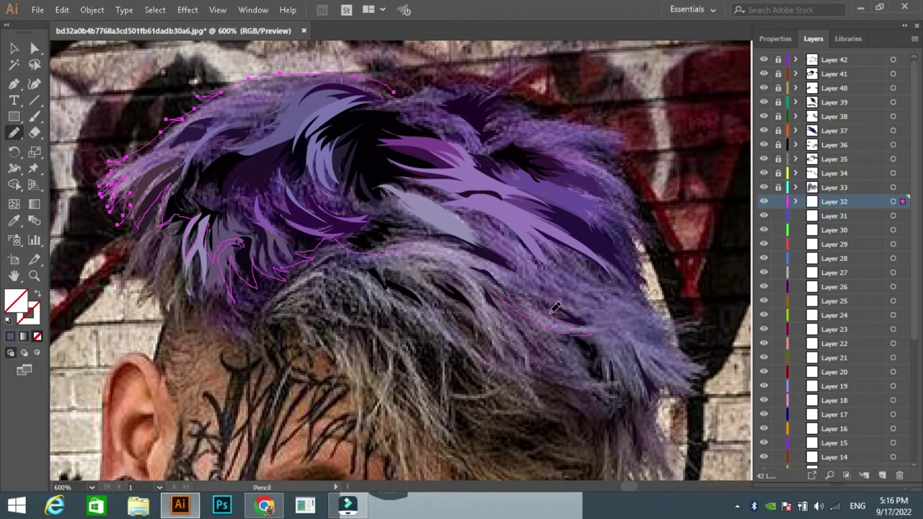
left_click_drag(651, 401, 703, 395)
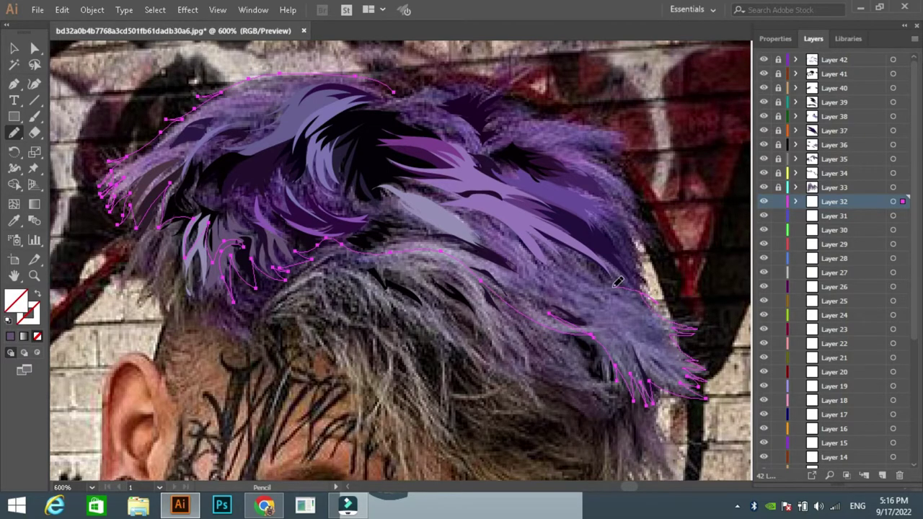
left_click_drag(618, 283, 443, 143)
key("m")
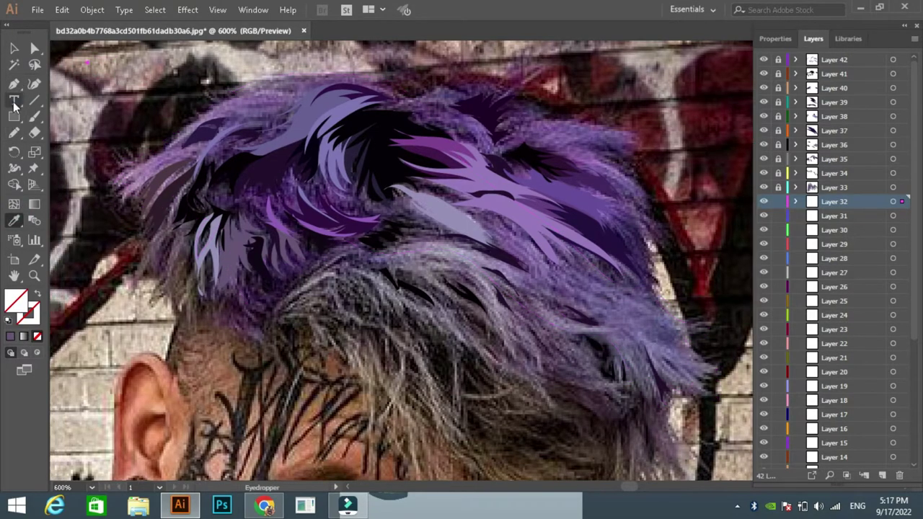
Add a small top-left swatch filled with sampled grey-lavender, then draw a strand across the middle hair
left_click_drag(123, 49, 172, 87)
left_click(14, 220)
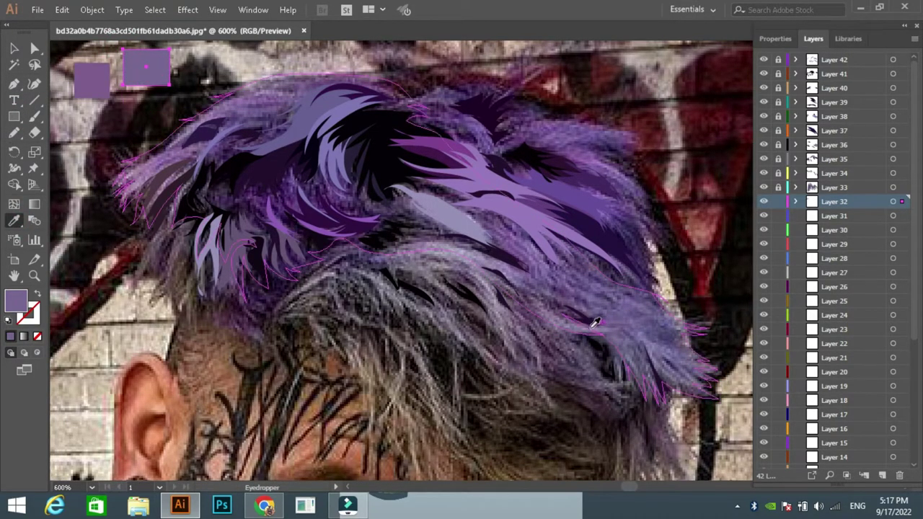
left_click(592, 324)
left_click(14, 133)
left_click_drag(389, 243, 512, 270)
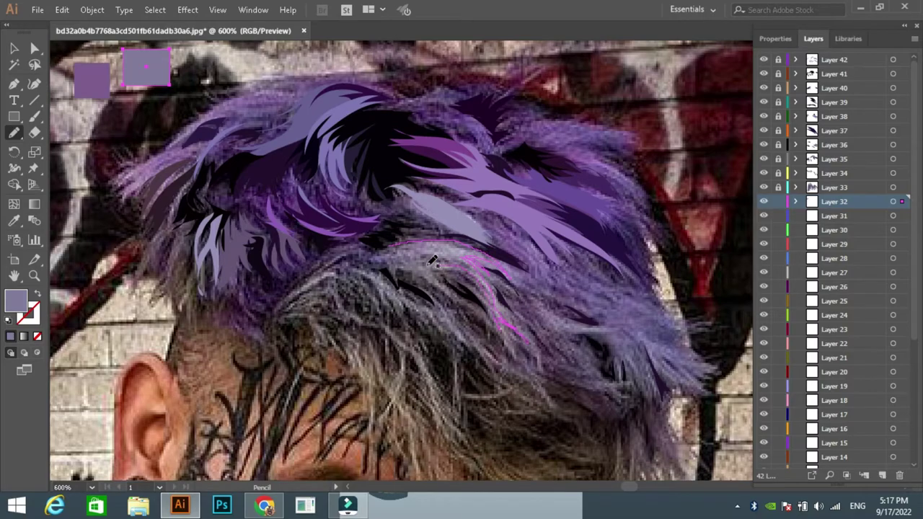
left_click_drag(390, 253, 370, 246)
Give the hair outline a linear gradient with two purple stops
key("i")
key("v")
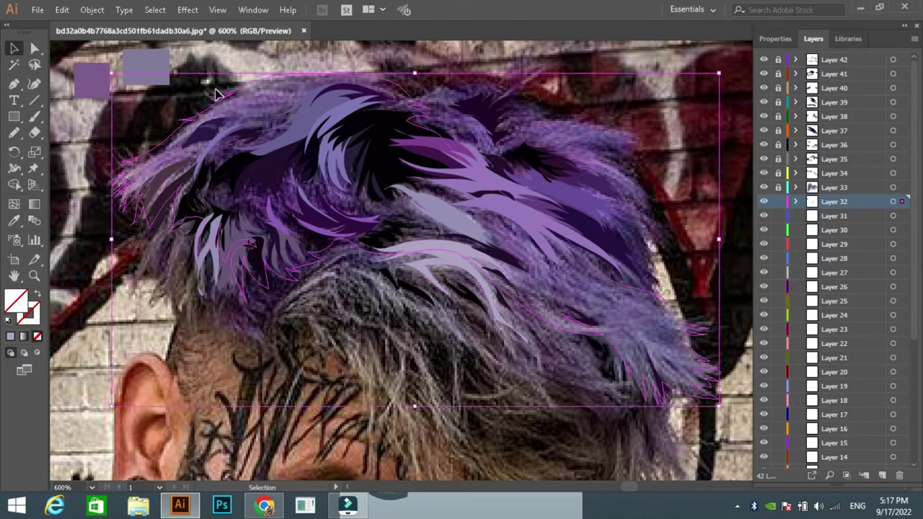
key("period")
double_click(721, 139)
left_click(581, 167)
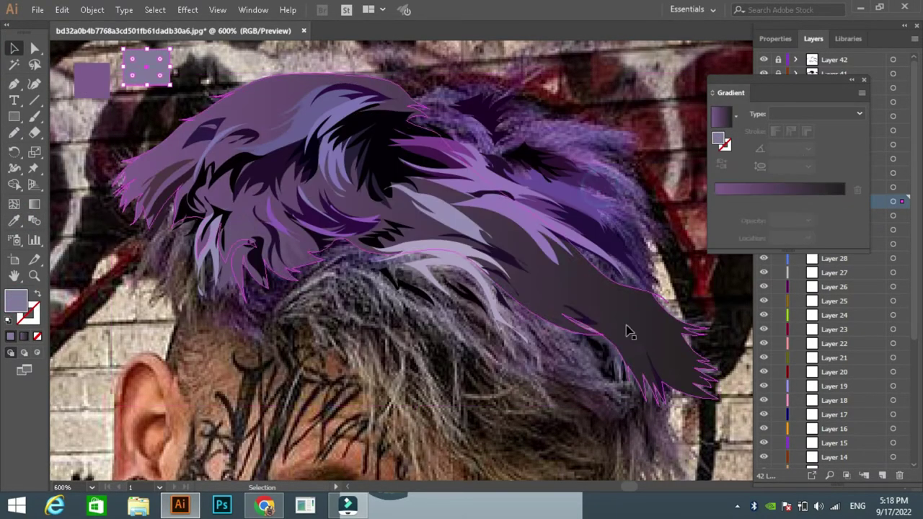
double_click(715, 200)
left_click(603, 166)
left_click(79, 115)
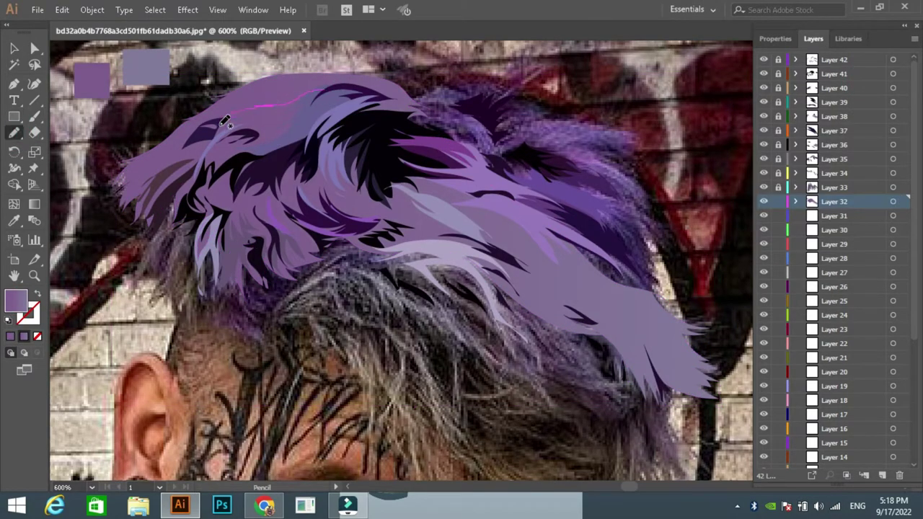
Draw a dark strand on the left hair, then brighten one purple stop of the base gradient
double_click(16, 299)
left_click(602, 166)
left_click_drag(189, 199, 220, 209)
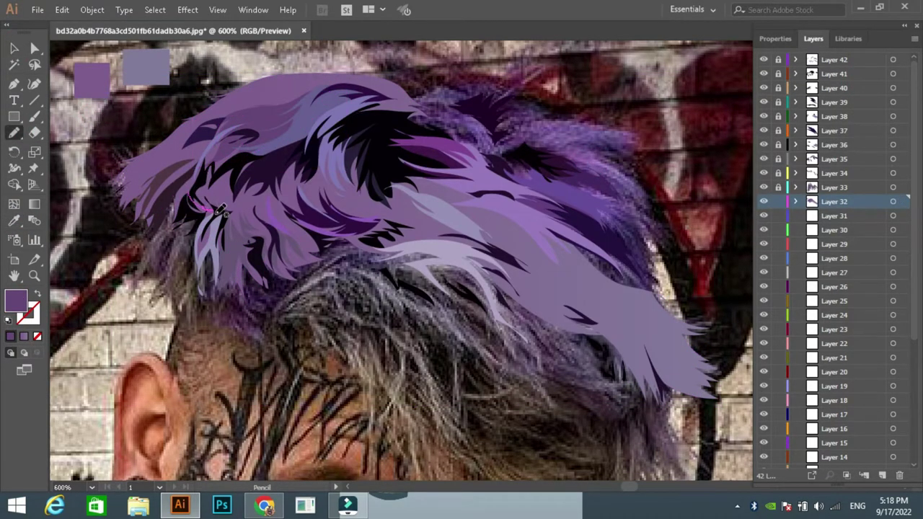
left_click(14, 48)
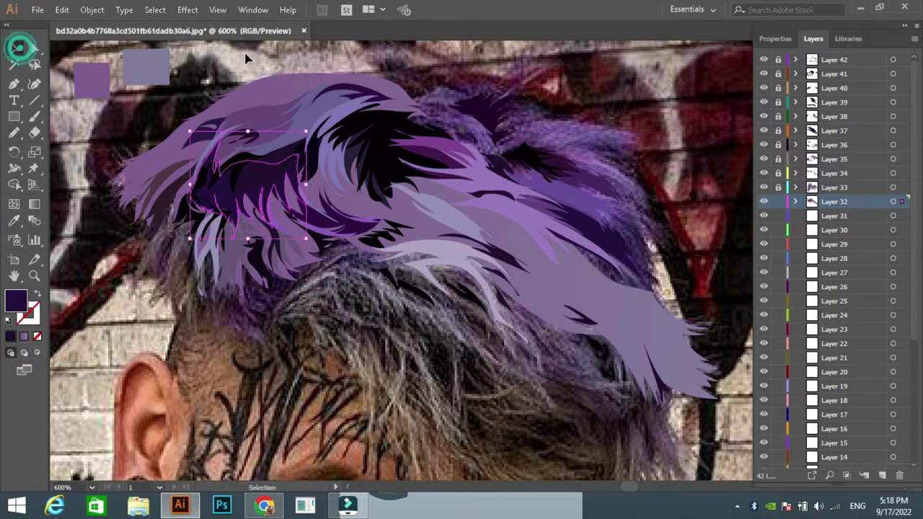
left_click(252, 115)
double_click(746, 201)
left_click(606, 165)
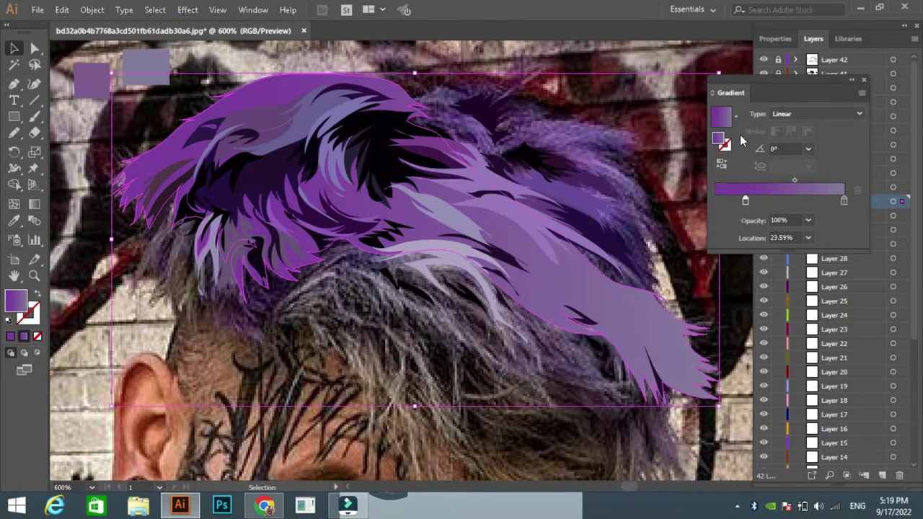
left_click(727, 78)
Draw a strand along the hair's lower right tips and fill it with dark purple
key("n")
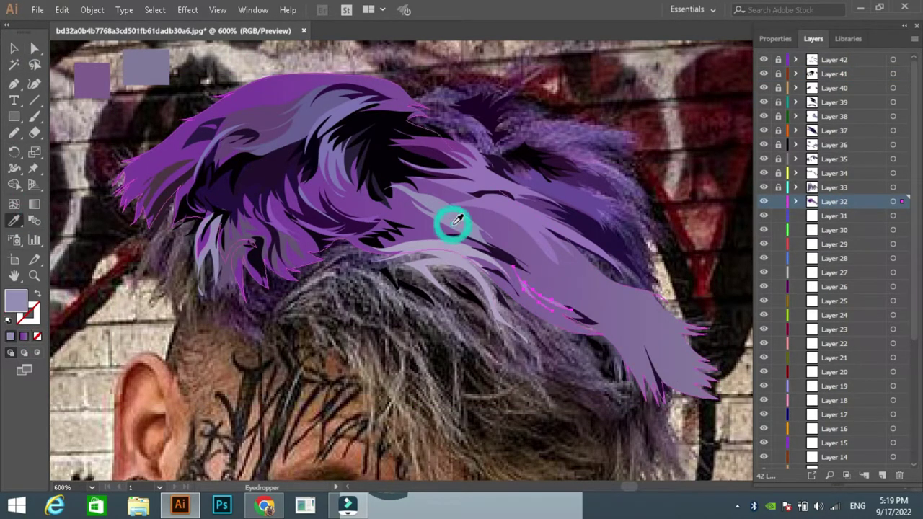
left_click_drag(453, 216, 638, 347)
left_click_drag(557, 283, 653, 352)
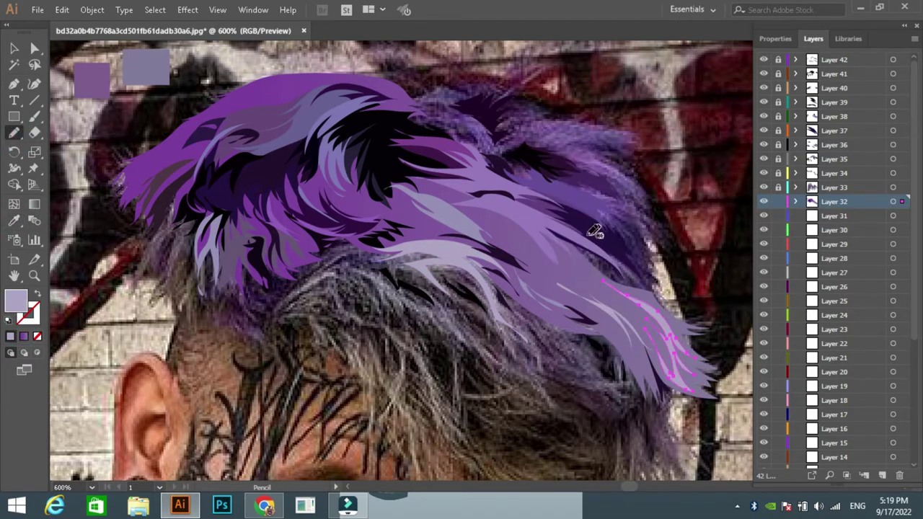
key("ctrl+2")
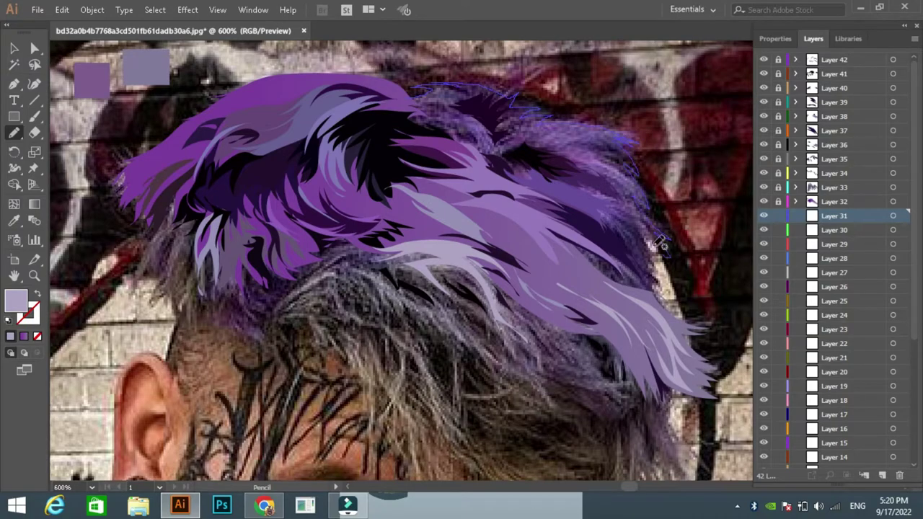
key("i")
left_click(445, 107)
Add a lavender strand along the top right of the hair and lock its layer
key("n")
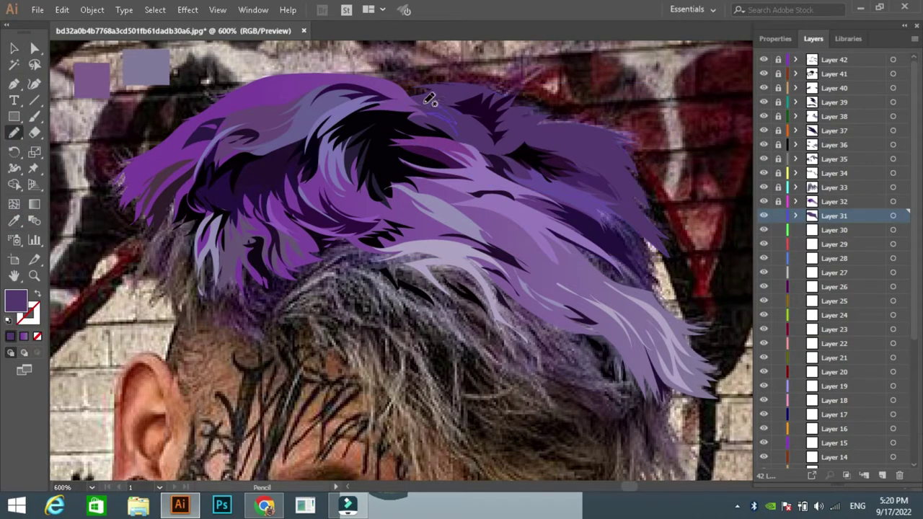
left_click_drag(537, 137, 601, 131)
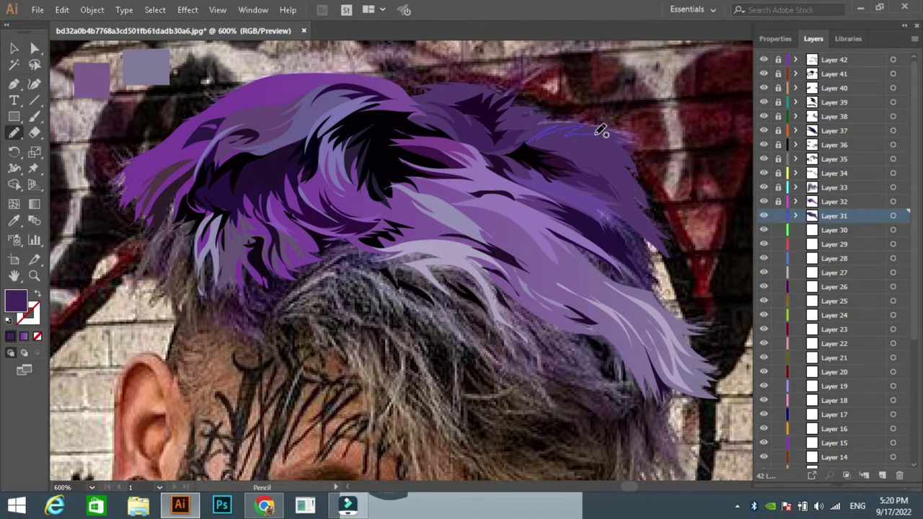
key("i")
left_click(520, 217)
key("n")
key("ctrl+2")
Redraw a dark purple strand on the hair's right side, lock Layer 30, activate Layer 29
scroll(635, 188, "down", 2)
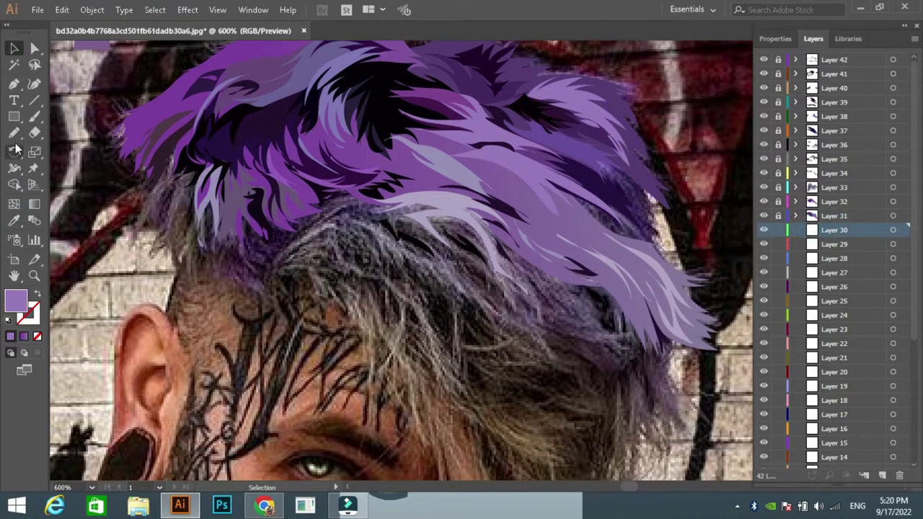
left_click_drag(634, 180, 655, 229)
key("ctrl+z")
left_click_drag(577, 193, 622, 233)
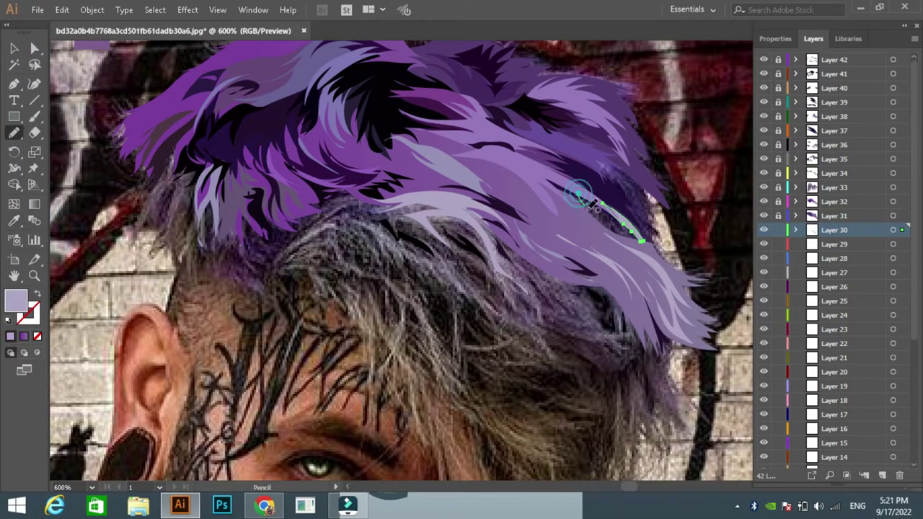
key("i")
left_click(391, 94)
left_click(778, 229)
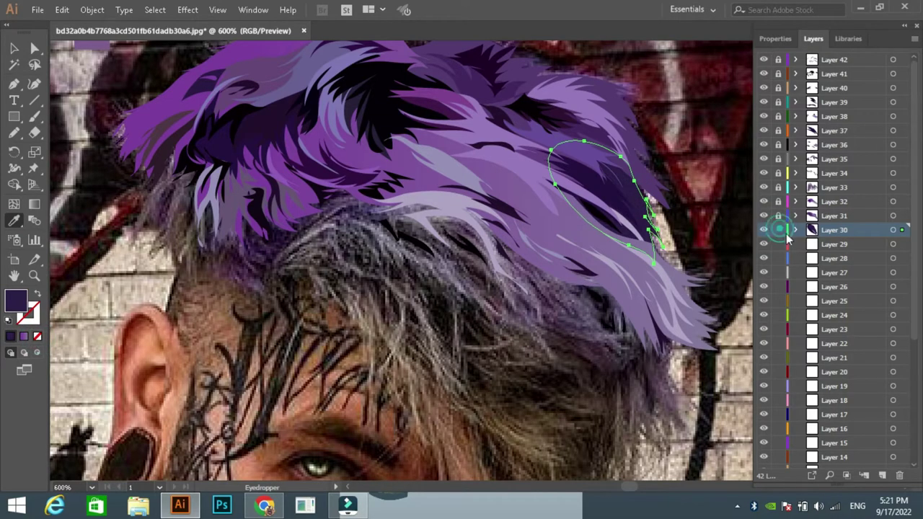
left_click(835, 244)
Fill a left-edge strand with grey-lavender and lock Layer 29
scroll(126, 81, "down", 1)
key("n")
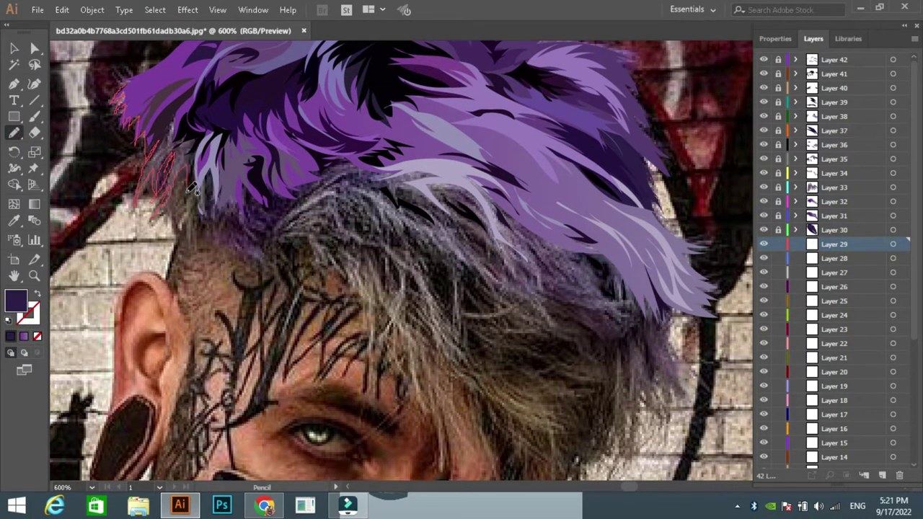
key("i")
left_click(437, 128)
key("ctrl+2")
Add a dark purple strand on Layer 28 and lock it
key("n")
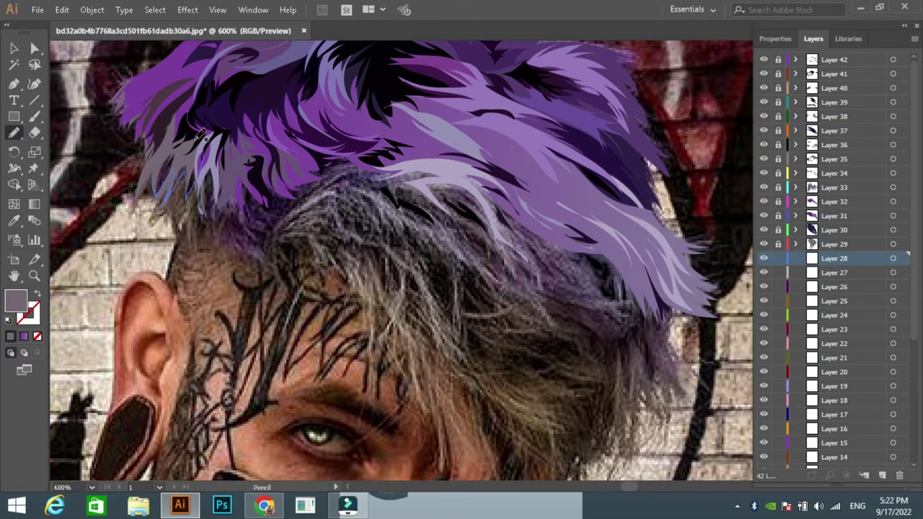
key("i")
left_click(202, 137)
key("ctrl+2")
Draw a near-black strand in the grey lower hair
key("n")
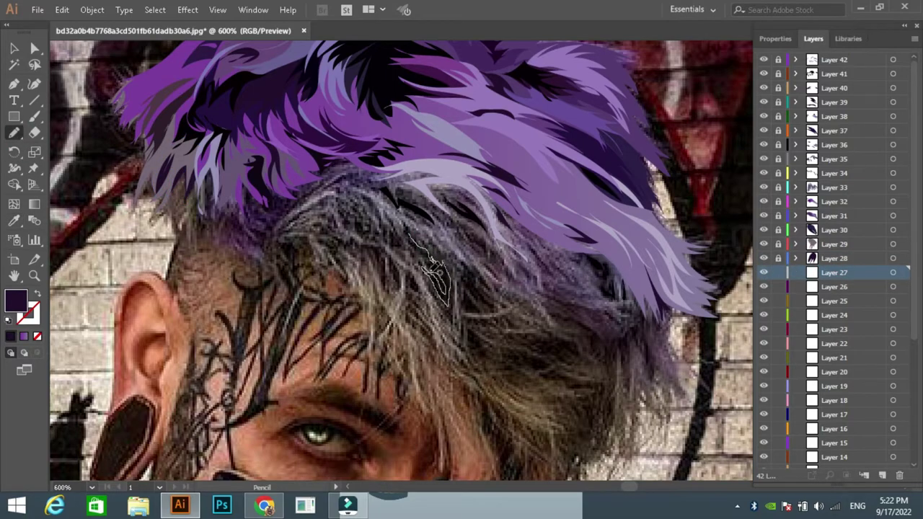
key("i")
left_click(482, 308)
key("F6")
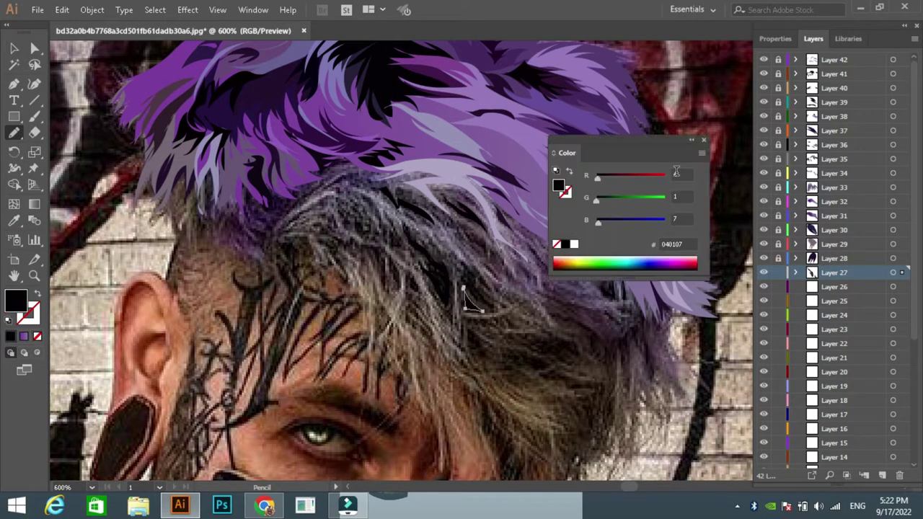
key("F6")
left_click_drag(461, 262, 497, 310)
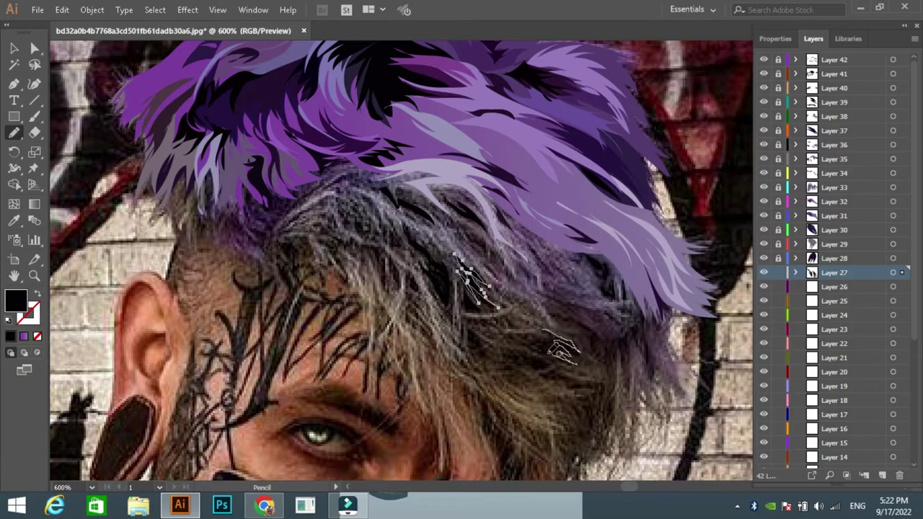
Draw a dark brown (120503) strand in the lower hair and lock Layer 27
key("i")
left_click(546, 345)
key("n")
left_click_drag(552, 367, 498, 351)
key("F6")
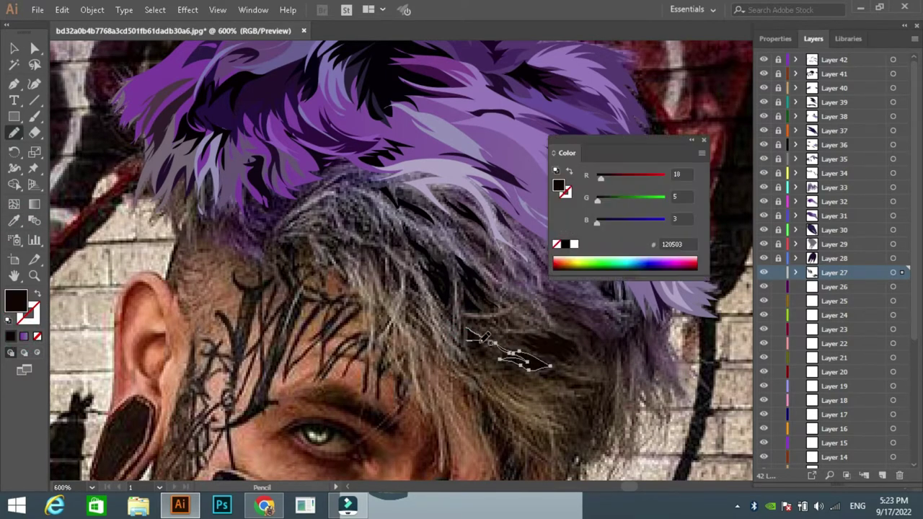
key("ctrl+2")
key("F6")
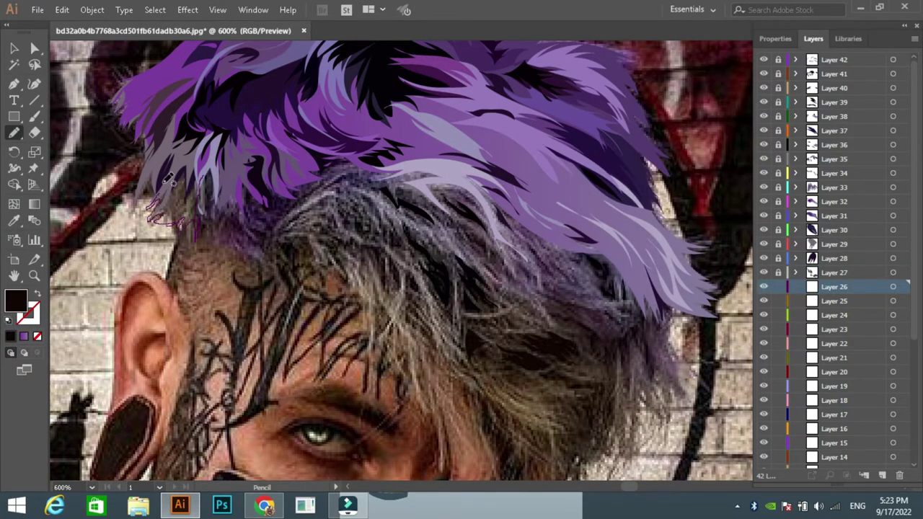
Draw a dark purple strand along the left hair edge on Layer 26 and lock it
left_click_drag(168, 178, 191, 162)
key("i")
key("n")
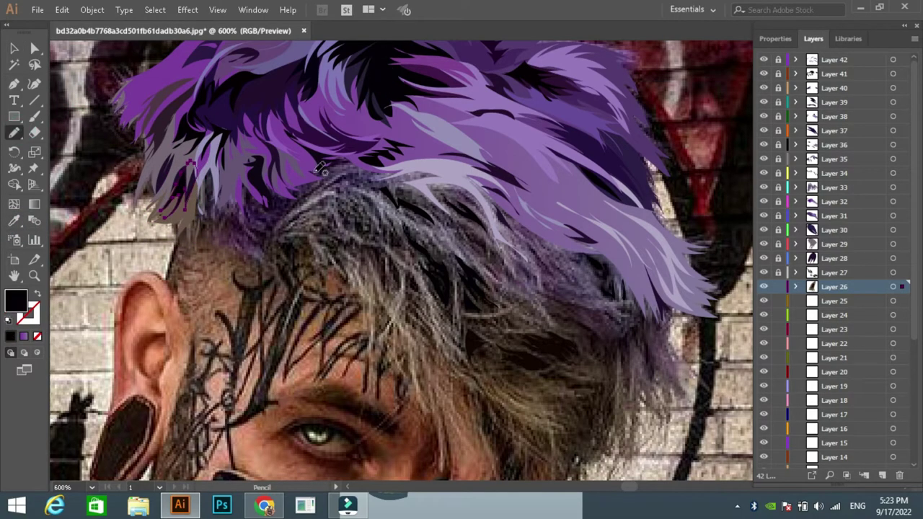
key("i")
left_click(310, 132)
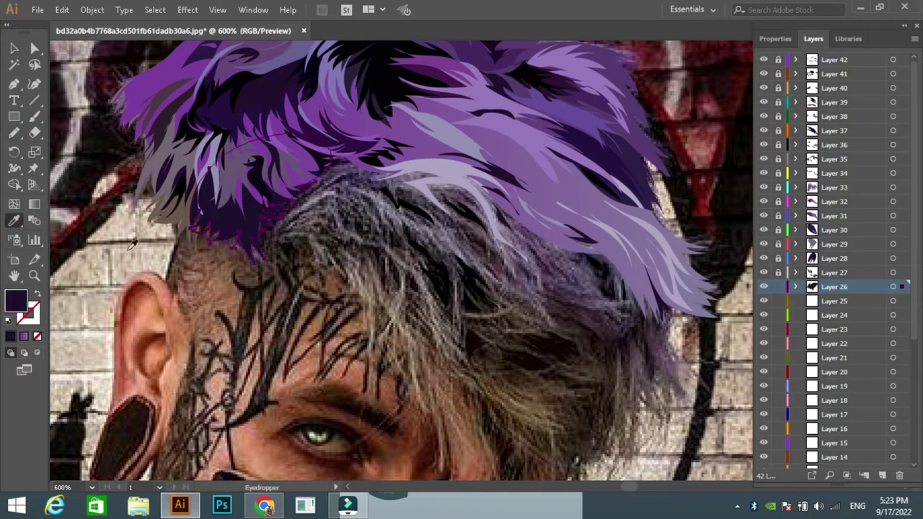
key("n")
key("ctrl+2")
Draw several light lavender strands along the purple hair's lower edge
left_click_drag(326, 180, 348, 171)
key("i")
left_click(574, 189)
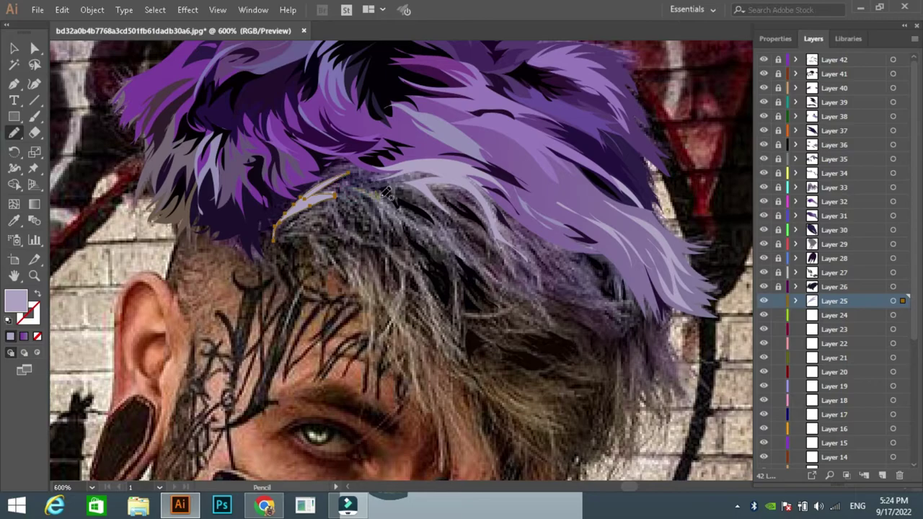
left_click_drag(387, 206, 345, 187)
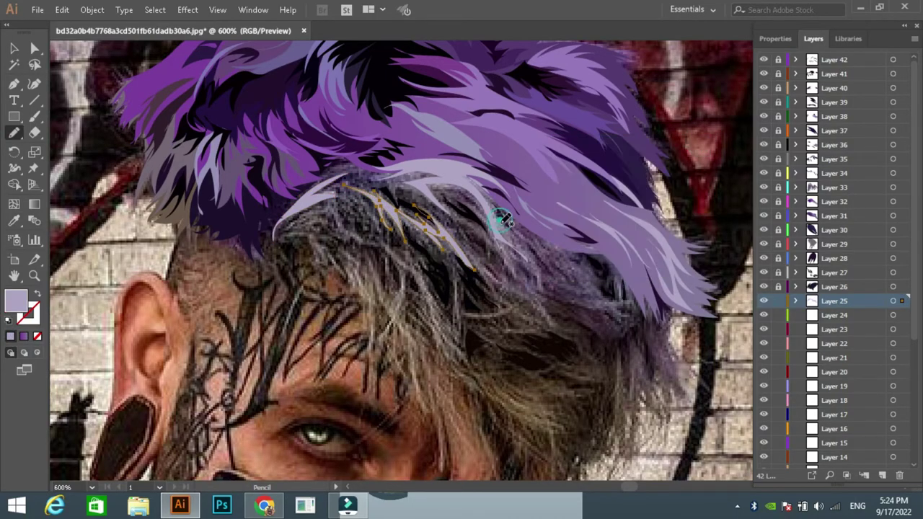
left_click_drag(509, 248, 505, 242)
left_click(74, 198)
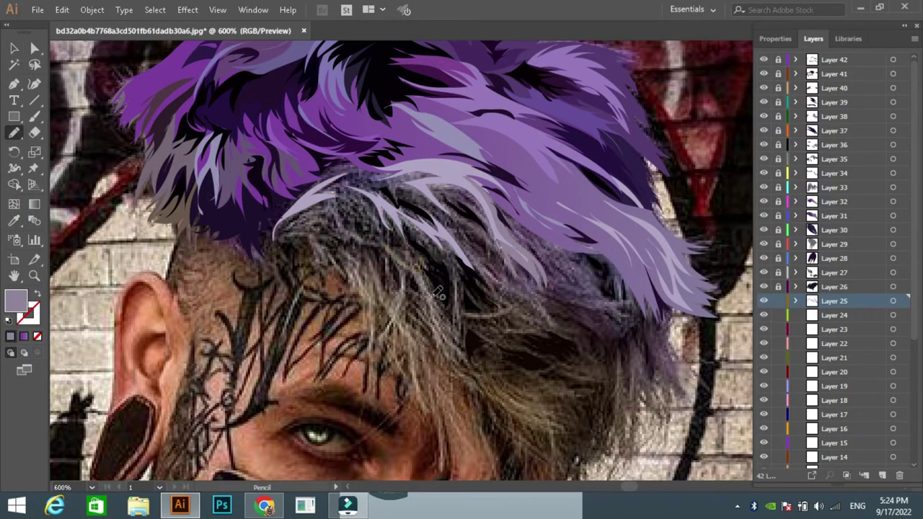
Add a beige strand running down the greyish hair
left_click_drag(421, 292, 417, 326)
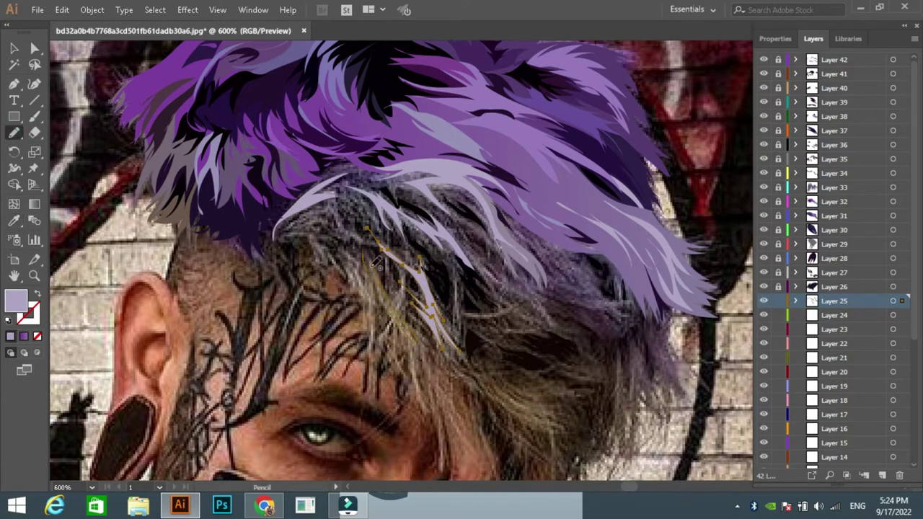
key("v")
left_click(598, 165)
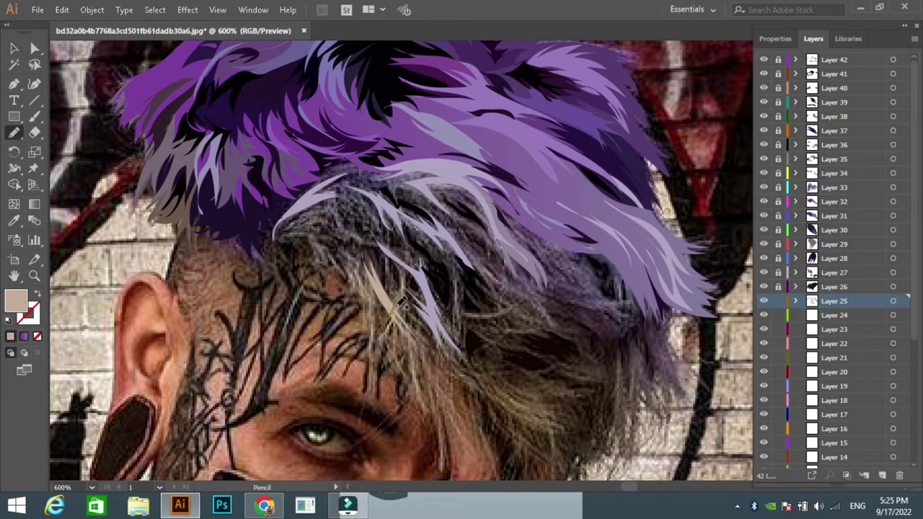
key("v")
left_click(70, 199)
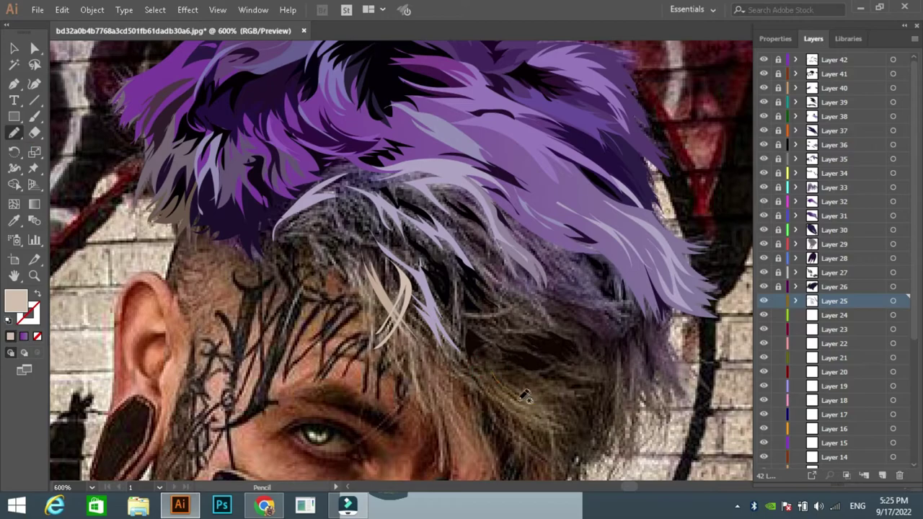
Draw purple-grey strands in the lower right hair and lock Layers 25–23
left_click_drag(483, 357, 488, 360)
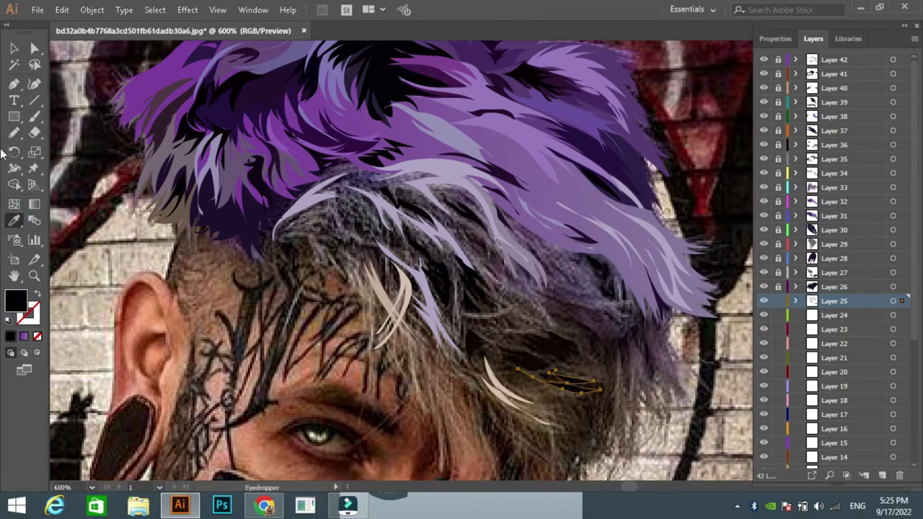
left_click_drag(538, 292, 619, 323)
key("ctrl+2")
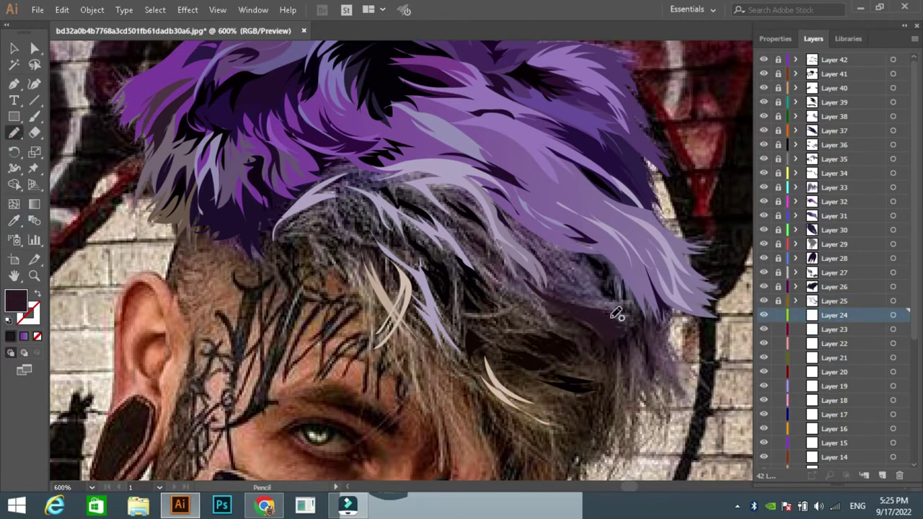
key("ctrl+2")
left_click(14, 132)
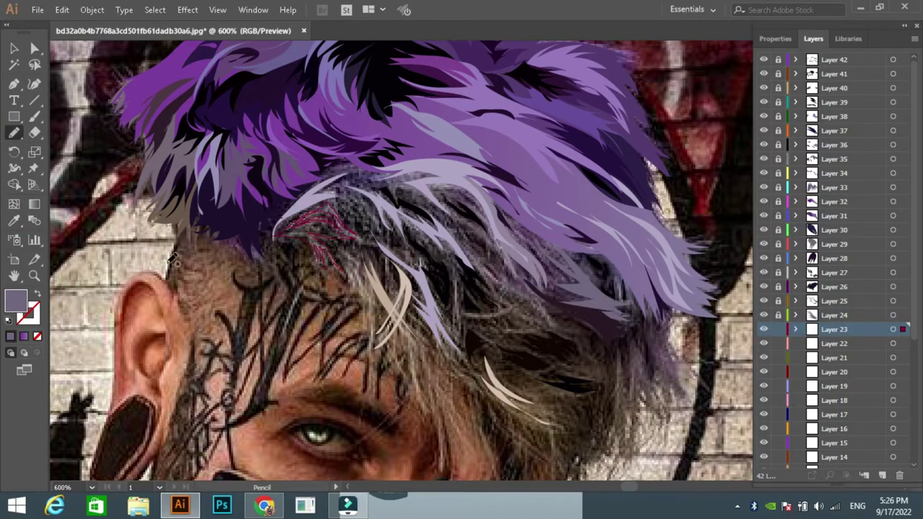
key("ctrl+2")
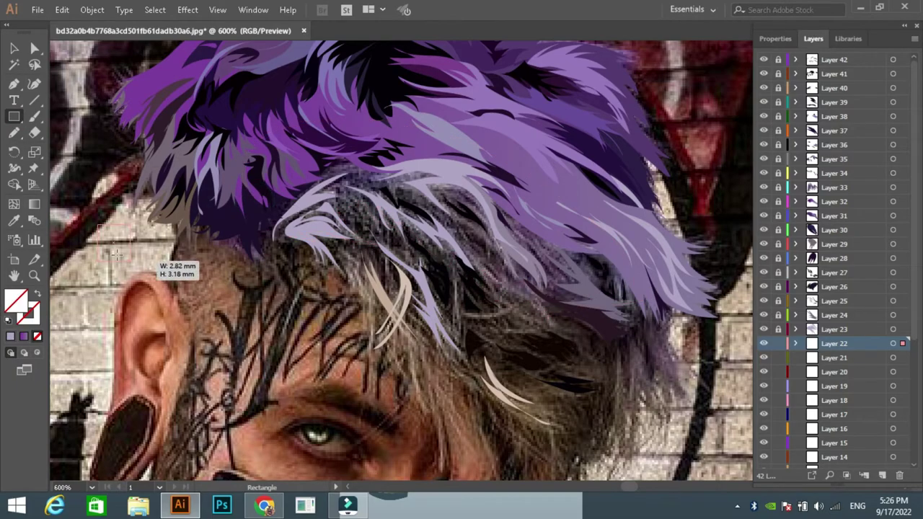
Give the lower hair base shape a gradient with a grey-purple stop
left_click(35, 333)
key("v")
left_click(24, 335)
double_click(15, 299)
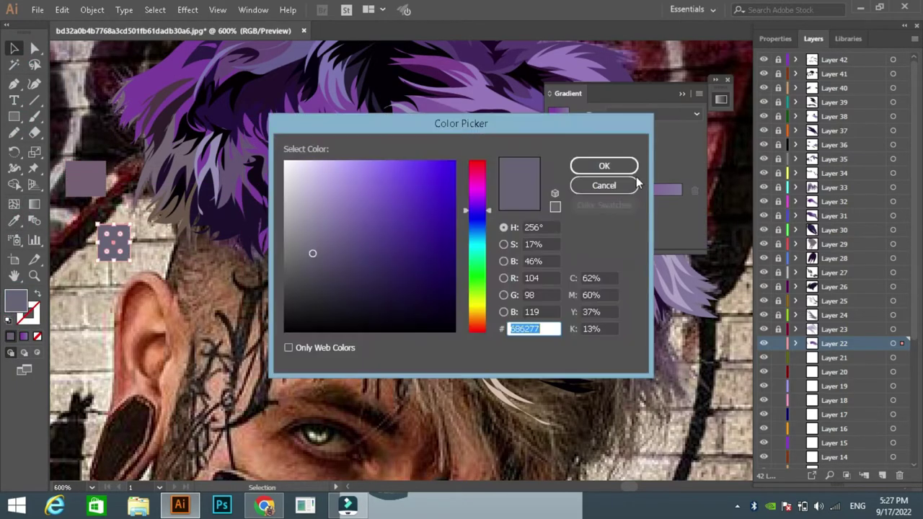
left_click(599, 166)
left_click(680, 201)
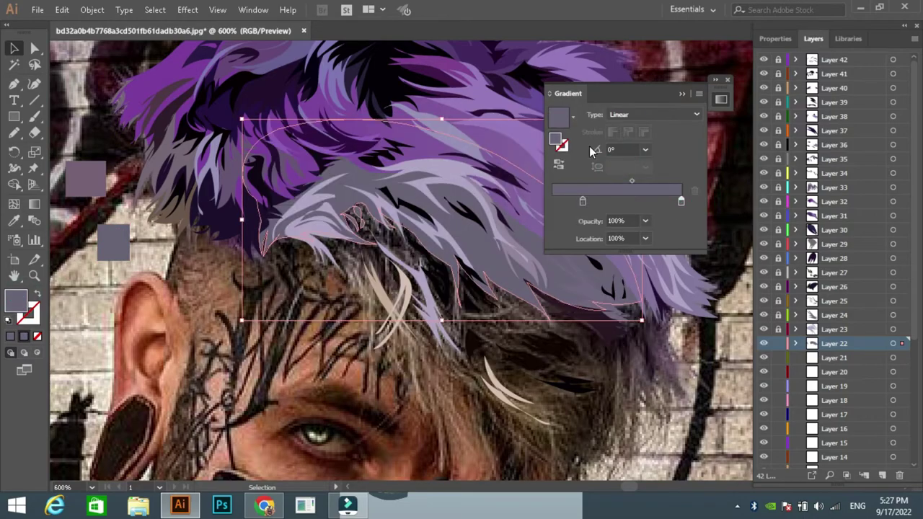
Lock Layers 22 and 21 and finish the lower hair outline on Layer 20
key("ctrl+2")
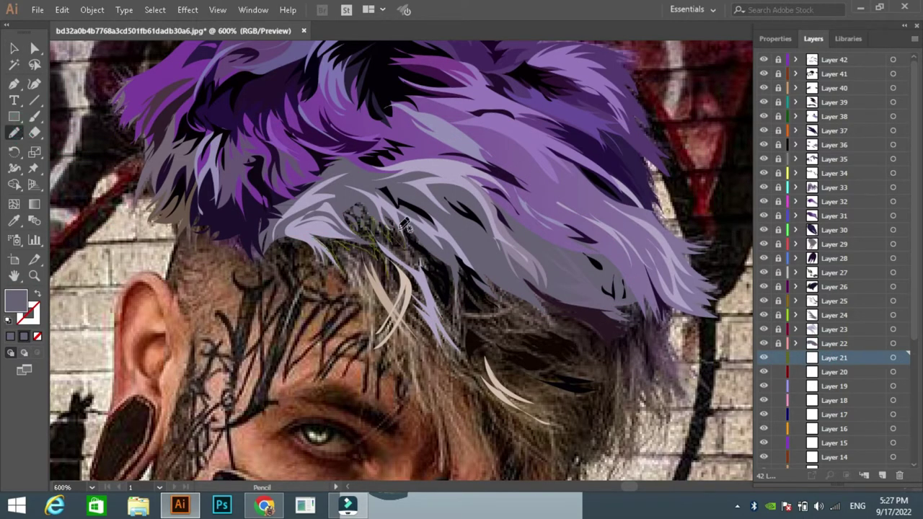
key("i")
key("ctrl+2")
scroll(450, 137, "down", 3)
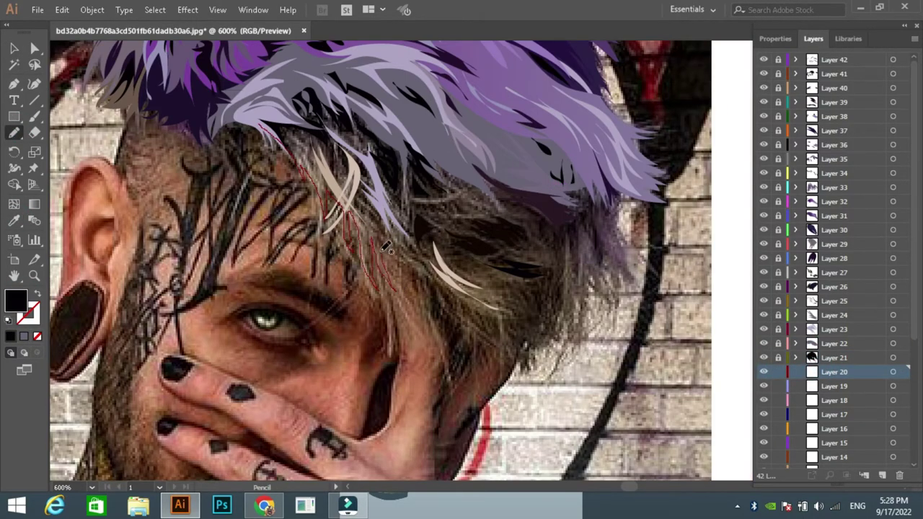
key("ctrl+z")
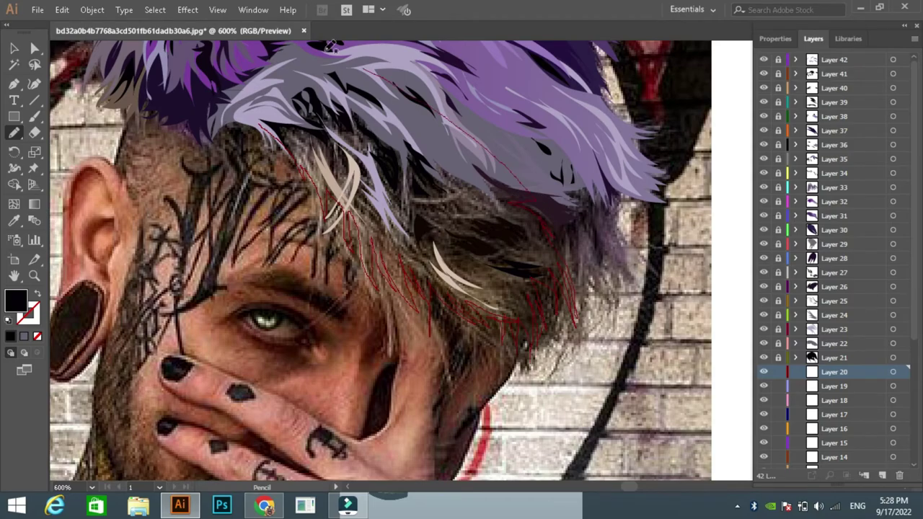
Draw dark grey and brown rectangle colour swatches beside the face
key("m")
left_click_drag(685, 209, 727, 242)
left_click_drag(718, 287, 743, 307)
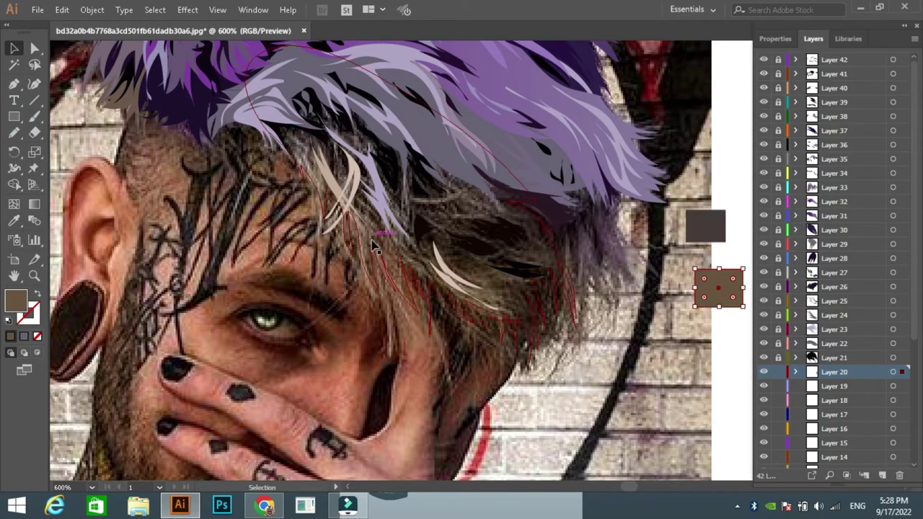
key("v")
Apply a brown gradient to the lower hair base shape
left_click(432, 144)
key("period")
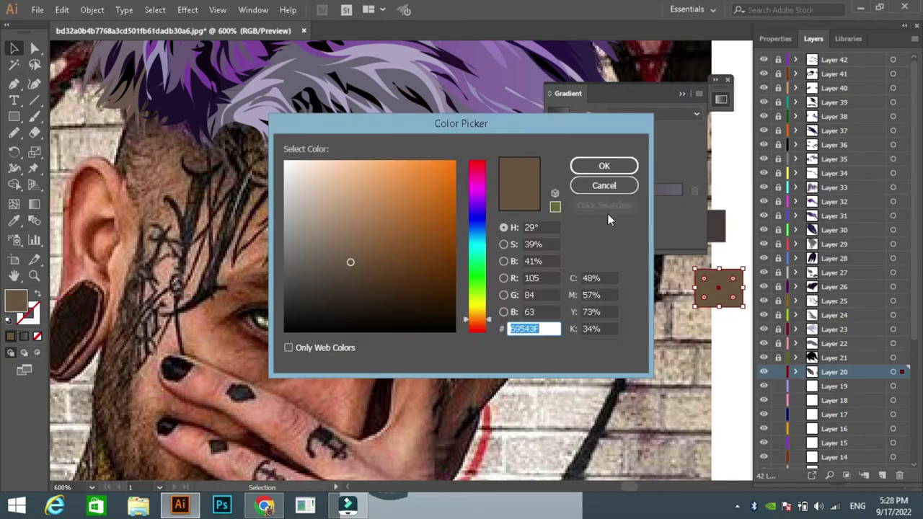
left_click(603, 165)
left_click(727, 80)
key("n")
Draw beige strands over the brown hair, using a darker A88E7D fill
left_click_drag(386, 205, 376, 258)
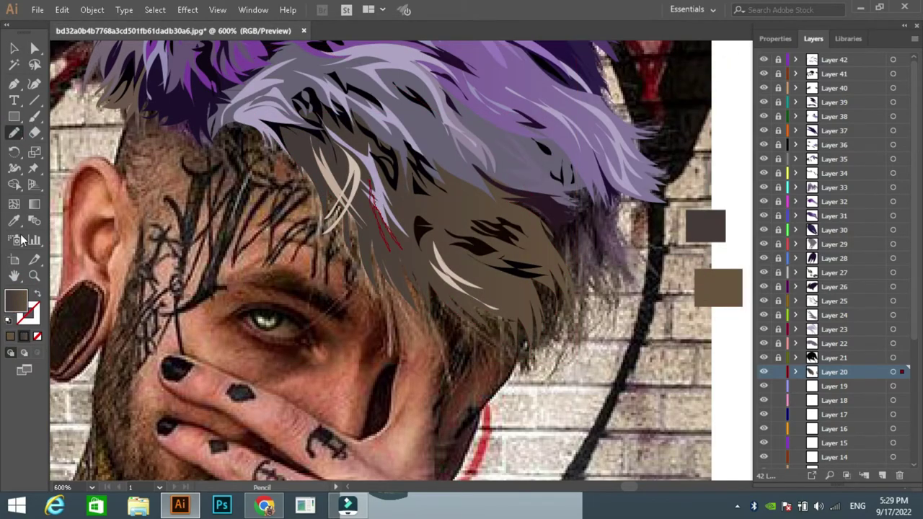
left_click(396, 192)
key("F6")
left_click(462, 255)
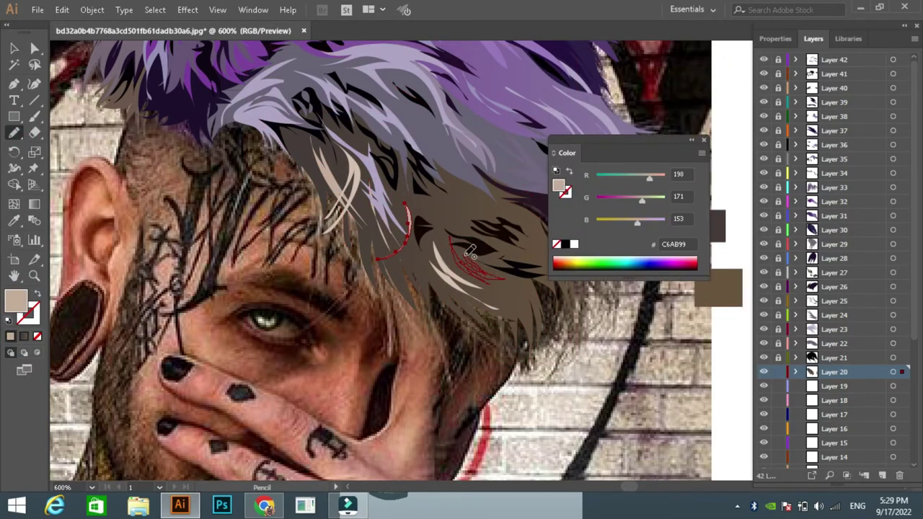
mouse_move(469, 253)
left_mouse_down()
mouse_move(451, 238)
mouse_move(429, 295)
left_mouse_up()
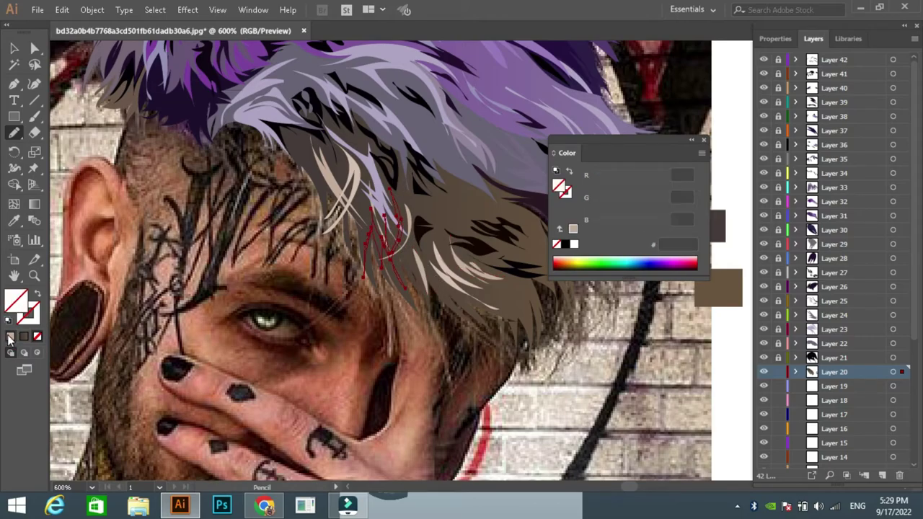
double_click(16, 300)
left_click(604, 165)
mouse_move(418, 193)
left_mouse_down()
mouse_move(508, 244)
mouse_move(456, 248)
left_mouse_up()
left_click(704, 139)
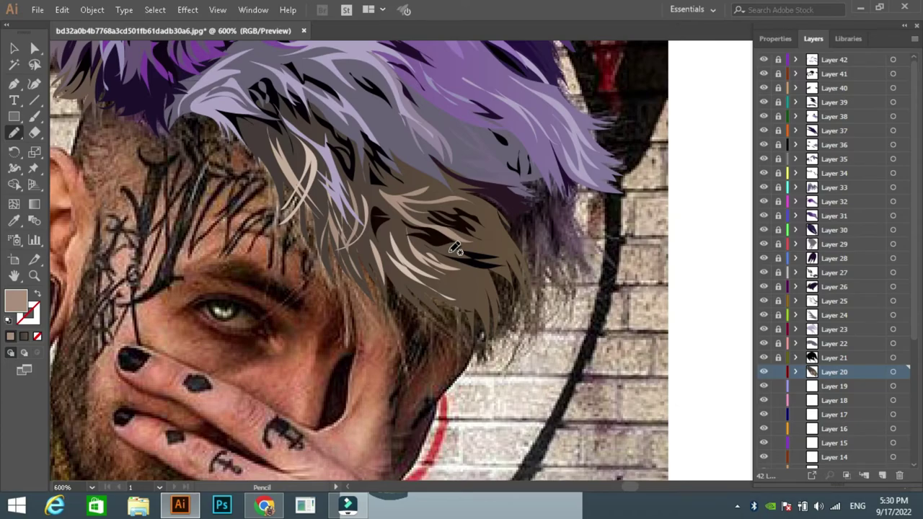
Draw a dark-sampled strand at the hair's right side on Layer 19
left_click_drag(477, 201, 507, 250)
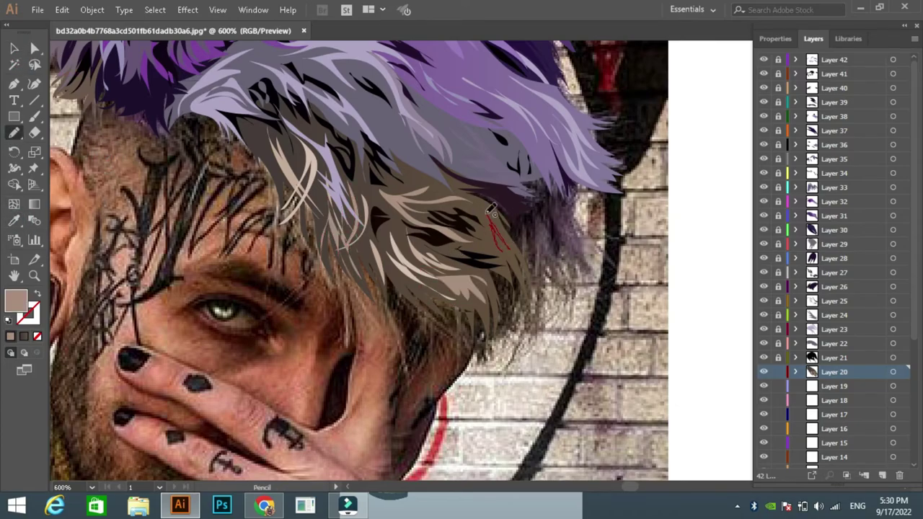
key("i")
left_click(497, 238)
left_click(781, 386)
key("n")
Draw strands at the hair's right edge and fill one with mauve
left_click_drag(545, 202, 523, 253)
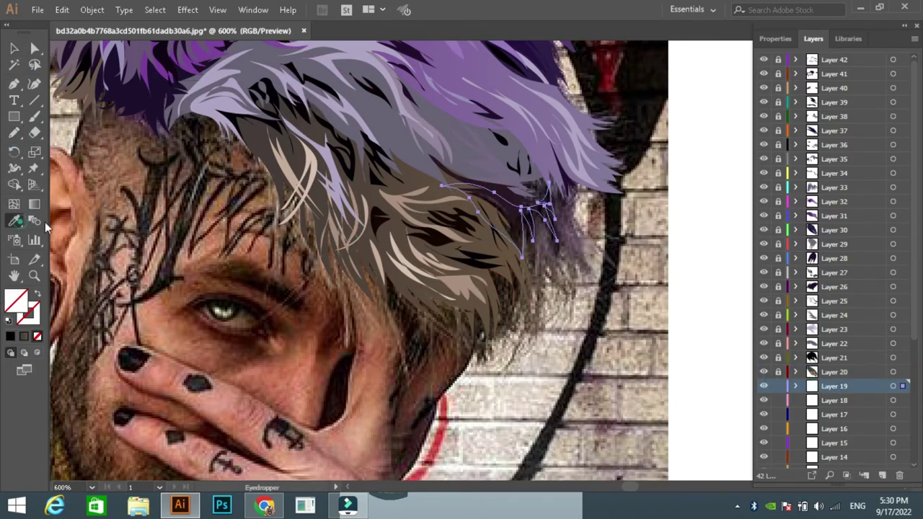
left_click_drag(548, 206, 526, 254)
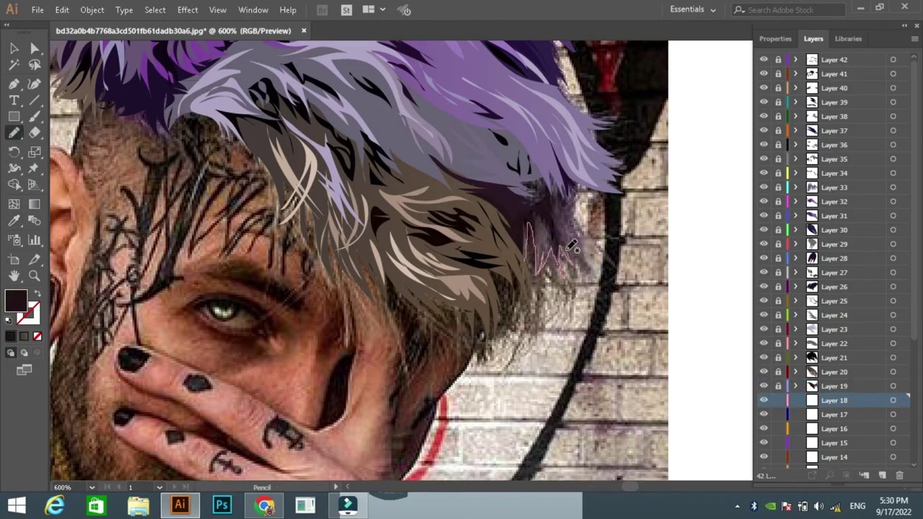
mouse_move(588, 206)
left_mouse_down()
mouse_move(573, 181)
mouse_move(583, 246)
mouse_move(569, 245)
left_mouse_up()
key("i")
left_click(559, 177)
left_click(680, 192, "ctrl")
Fill a strand dark purple, lock Layer 18, and sample light tan
key("i")
left_click(559, 176)
left_click(678, 236, "ctrl")
key("n")
key("i")
left_click(495, 266)
key("n")
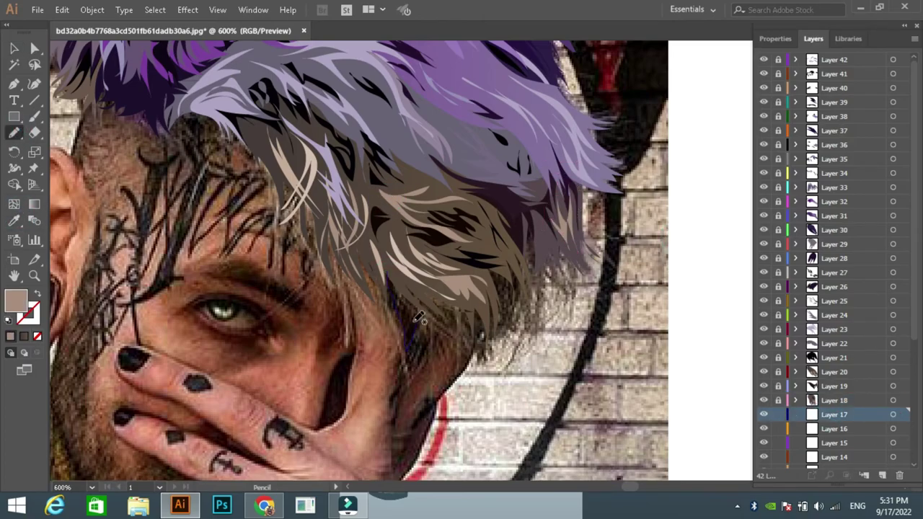
Draw a near-black strand in the lower brown hair on Layer 16
key("i")
left_click_drag(451, 303, 437, 356)
left_click(422, 328)
left_click(419, 339, "ctrl")
key("n")
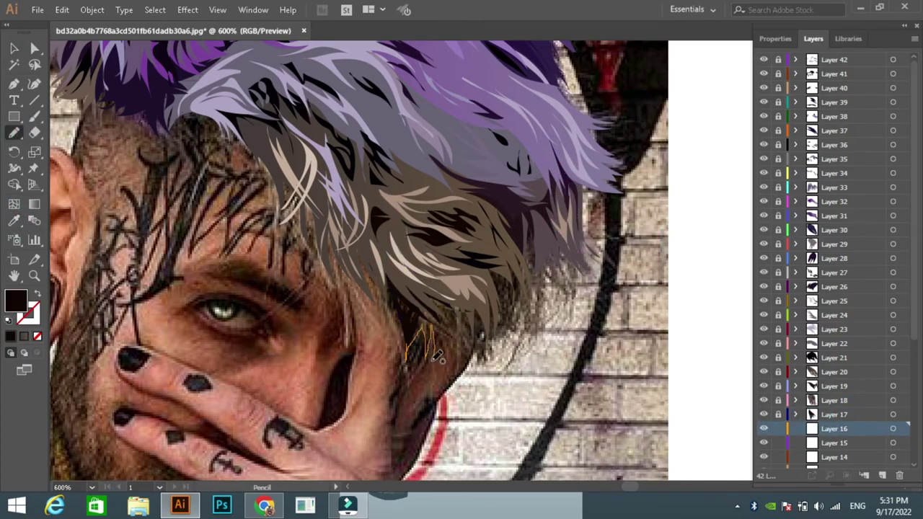
Add dark brown and purple strands at the lower hair tips, locking Layers 16–15
left_click_drag(496, 325, 479, 339)
key("i")
left_click(449, 314)
key("n")
left_click_drag(559, 264, 560, 264)
key("ctrl+minus")
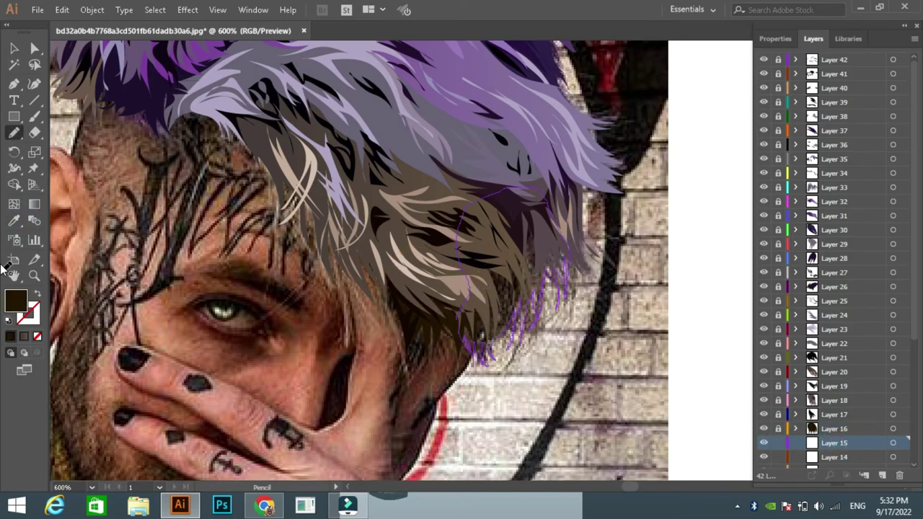
Deselect everything and fit the artboard (Ctrl+0) to review the purple-to-brown hair
key("v")
left_click(833, 457)
key("ctrl+0")
scroll(791, 409, "down", 5)
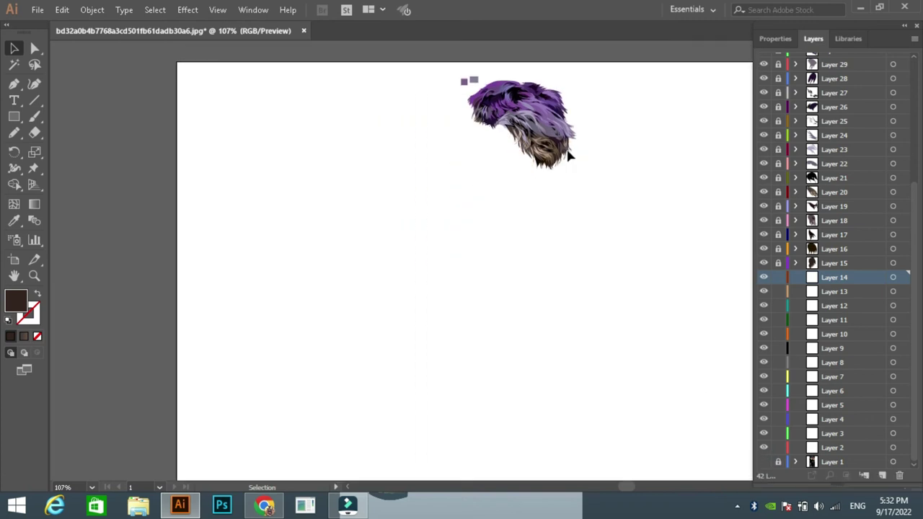